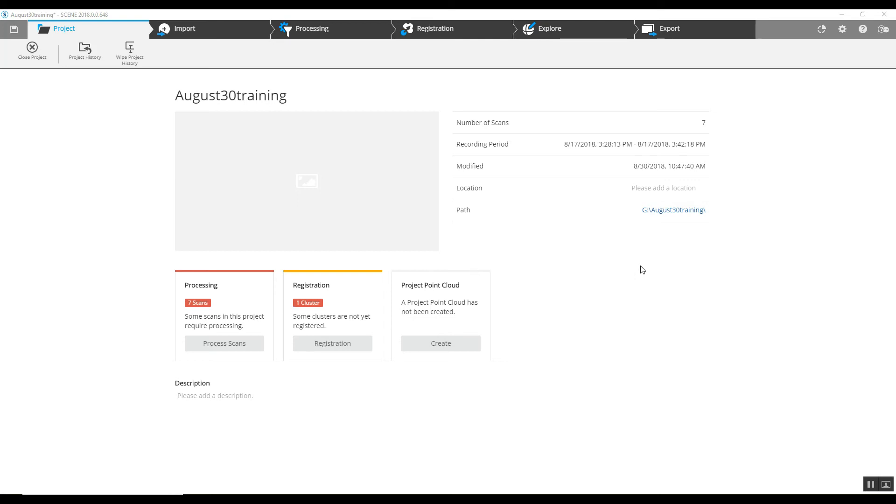
Select the complete August30training project for scan processing and proceed to the processing configuration.
left_click(242, 351)
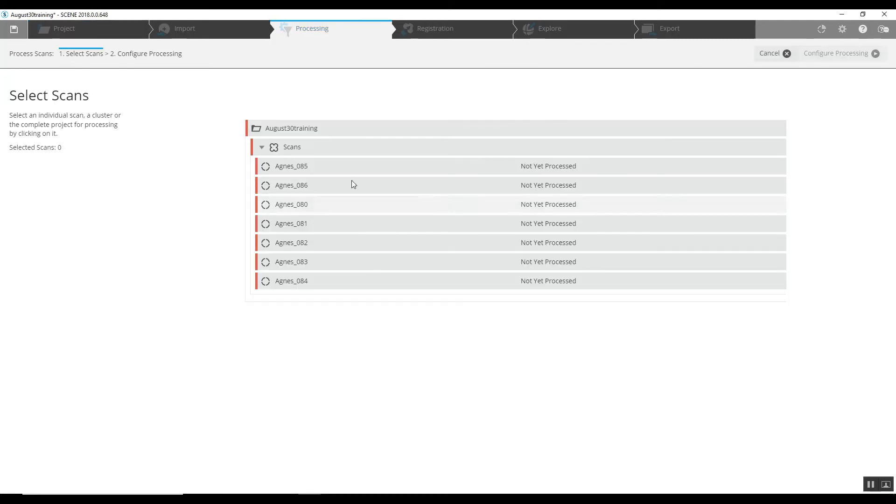
left_click(390, 135)
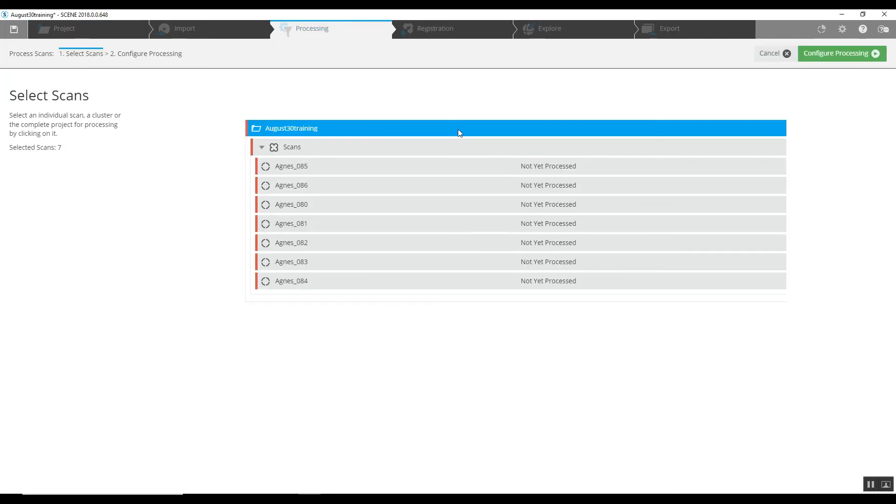
left_click(829, 55)
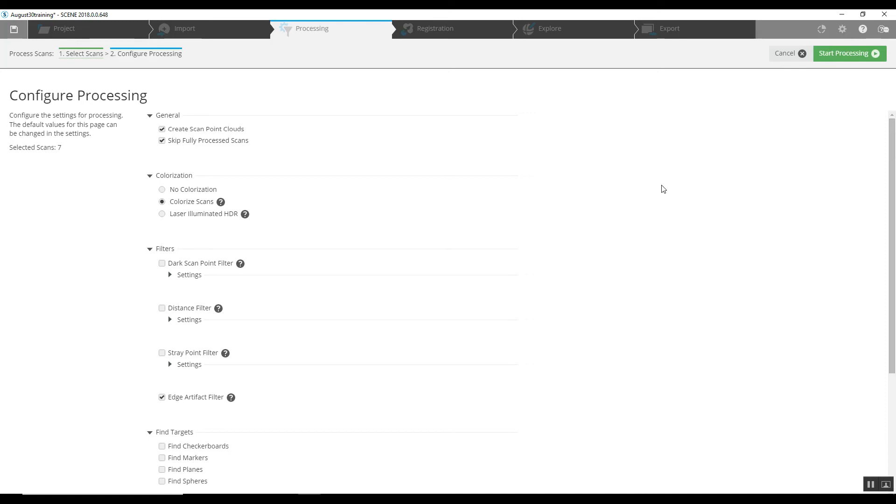
Enable automatic registration, keep the Top View and Cloud to Cloud method, and start processing the scans.
scroll(661, 196, "down", 1)
scroll(663, 199, "down", 3)
scroll(662, 199, "down", 1)
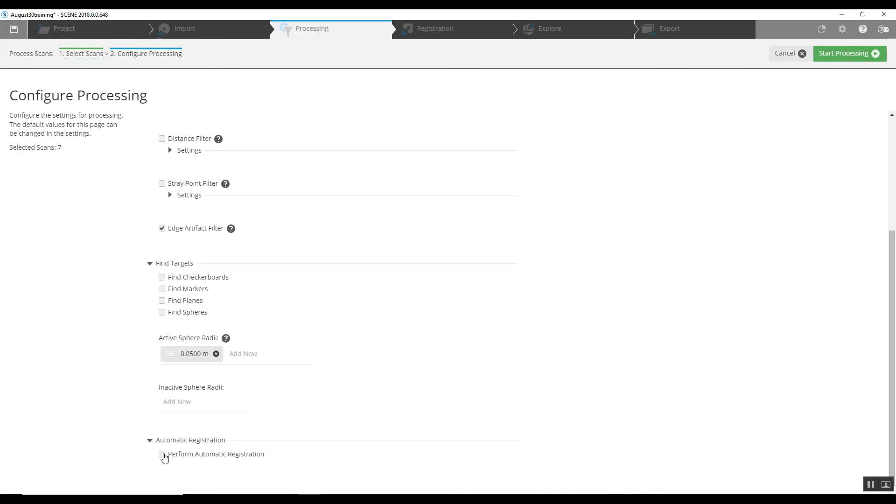
left_click(163, 455)
scroll(356, 407, "down", 3)
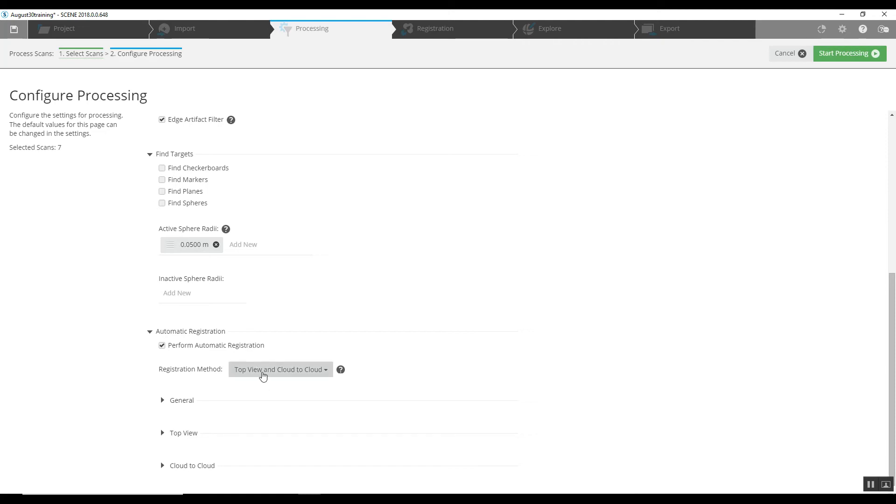
left_click(263, 376)
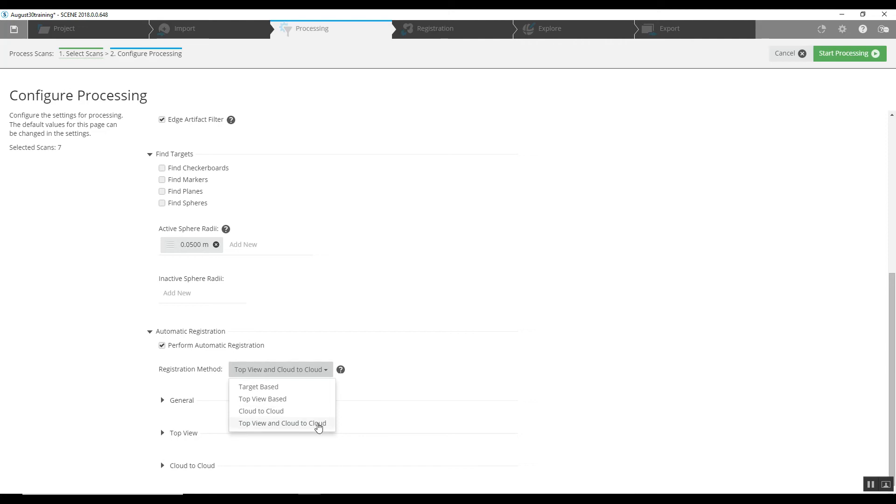
left_click(525, 298)
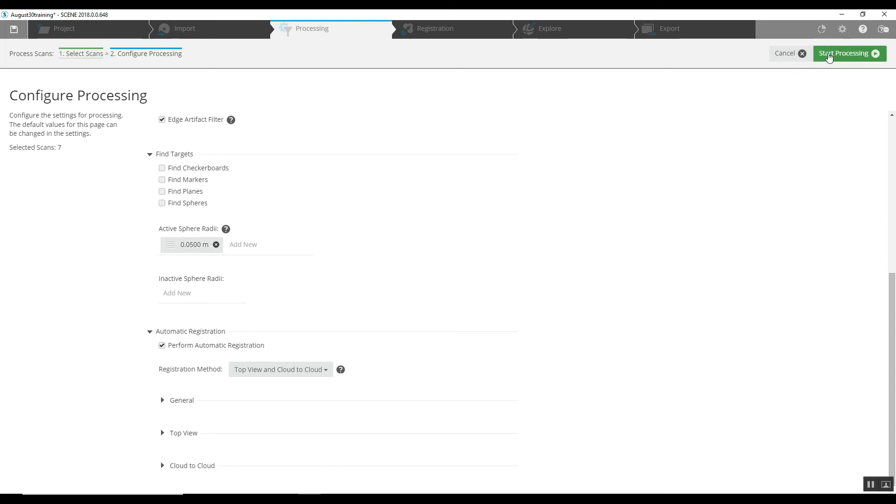
left_click(829, 55)
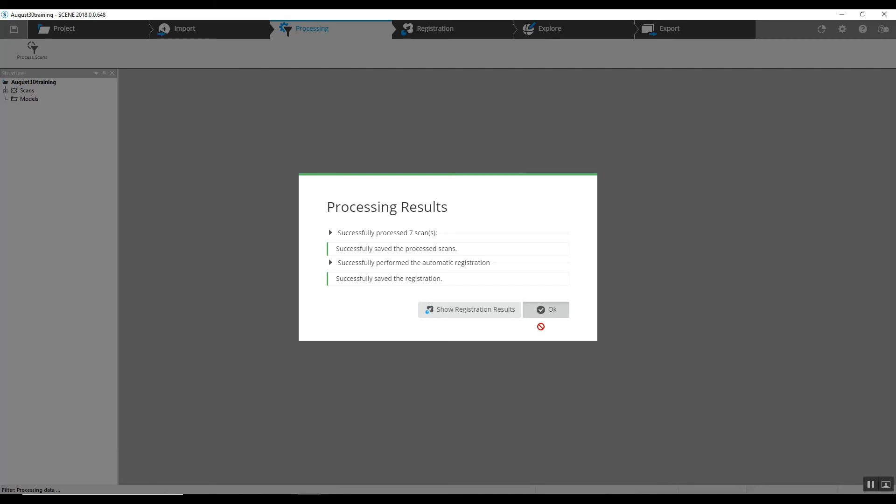
Show the registration results and open the registration report for the Scans cluster to examine point errors and overlap.
left_click(485, 312)
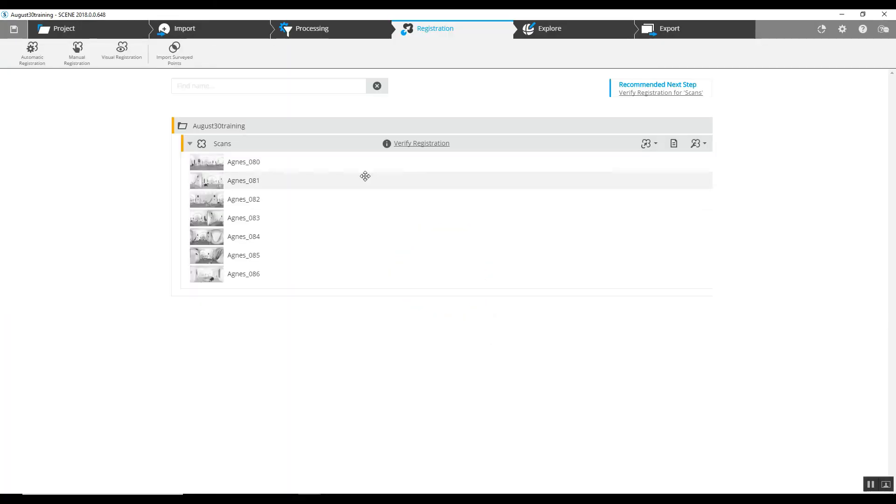
left_click(655, 147)
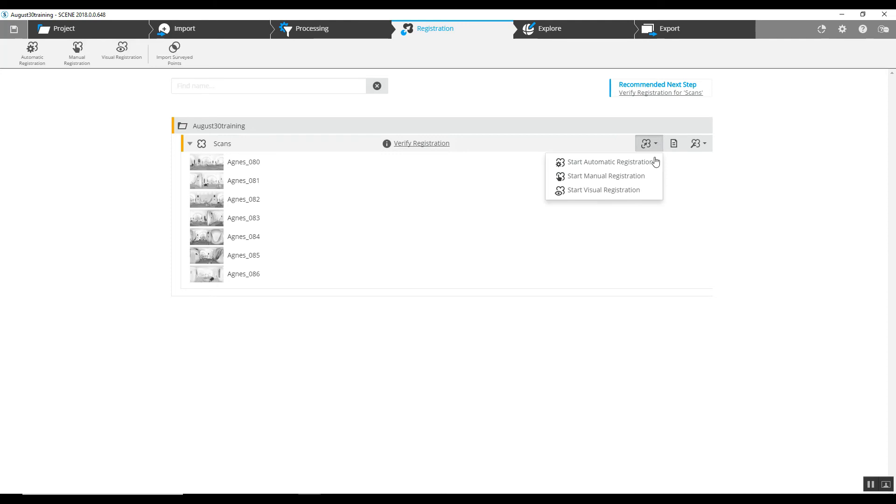
left_click(673, 144)
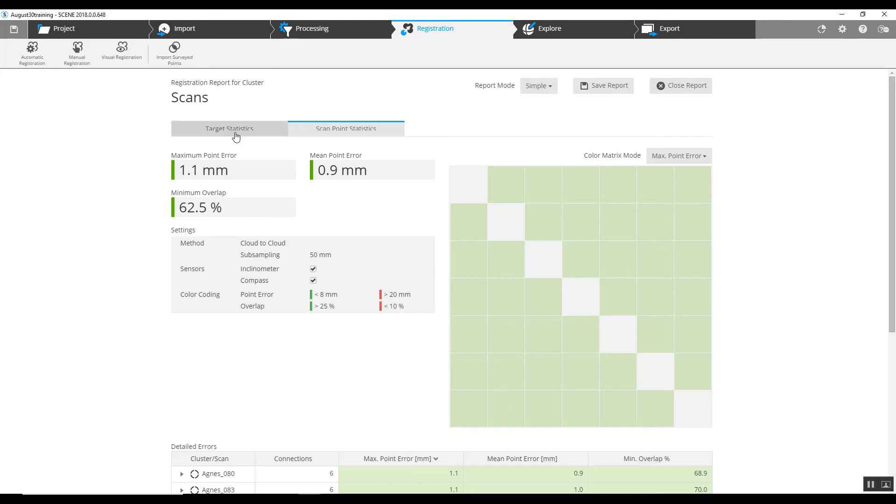
Explore the project in 3D and load all scans of the Scans cluster, inspecting the building from several sides.
left_click(553, 33)
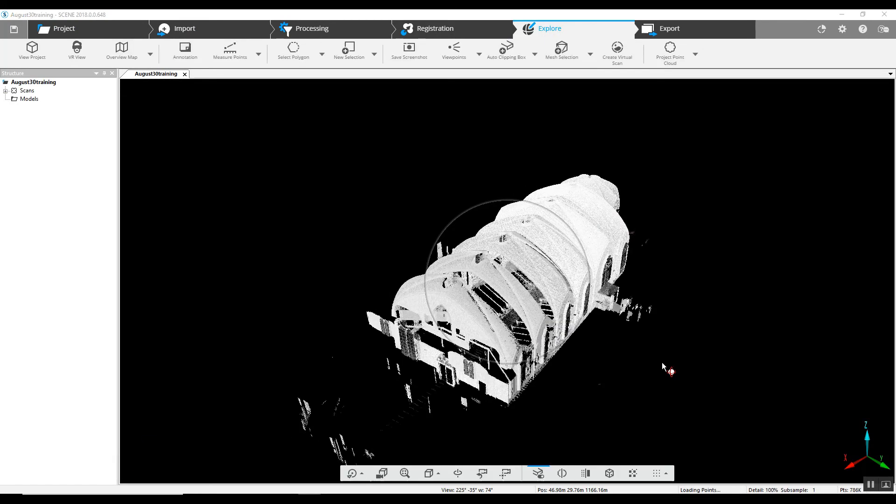
left_click_drag(664, 381, 601, 401)
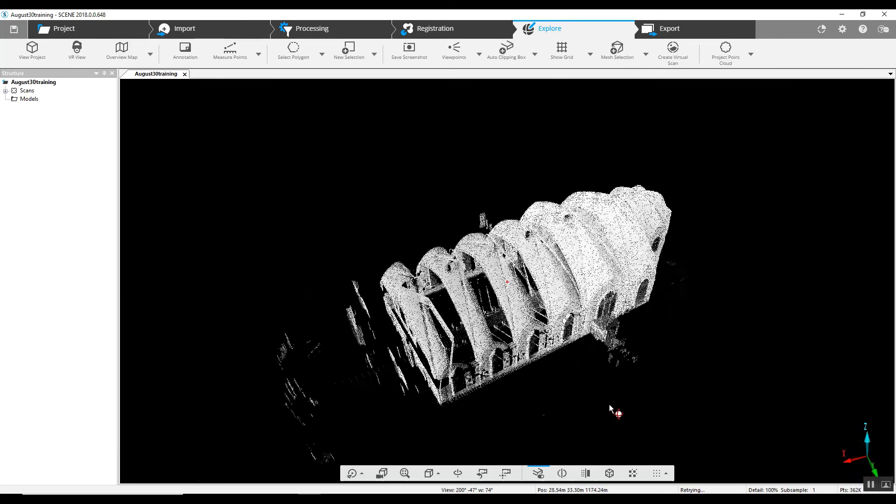
right_click(27, 90)
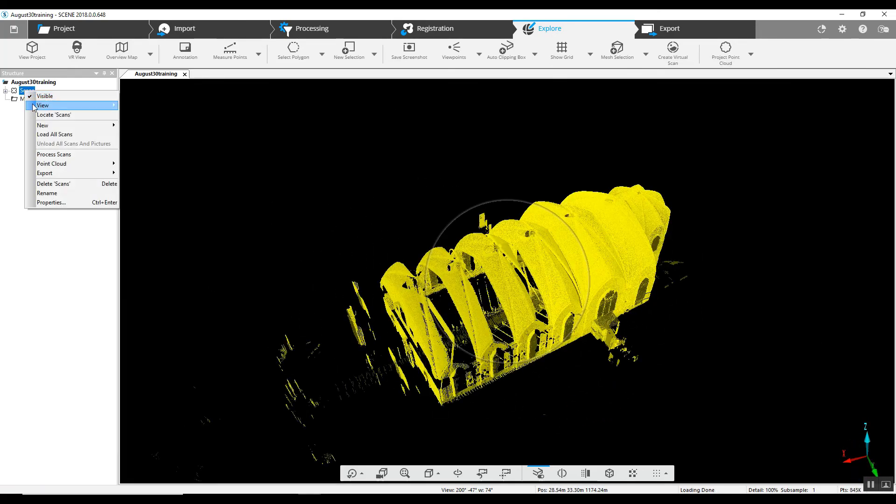
left_click(38, 135)
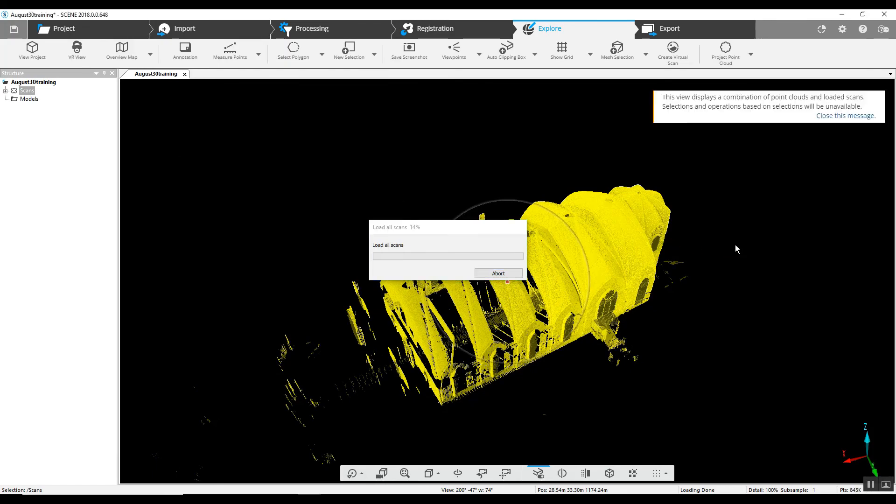
left_click_drag(748, 312, 733, 331)
left_click_drag(683, 344, 285, 282)
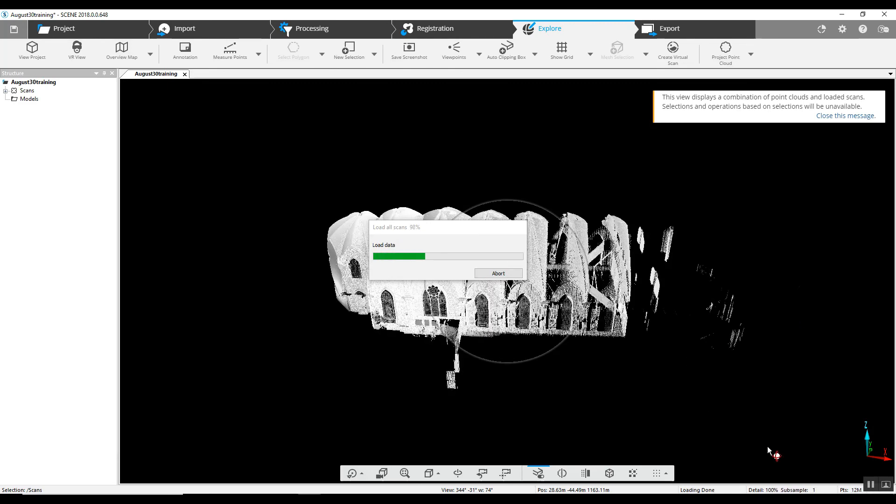
left_click_drag(656, 424, 770, 402)
left_click_drag(727, 382, 343, 311)
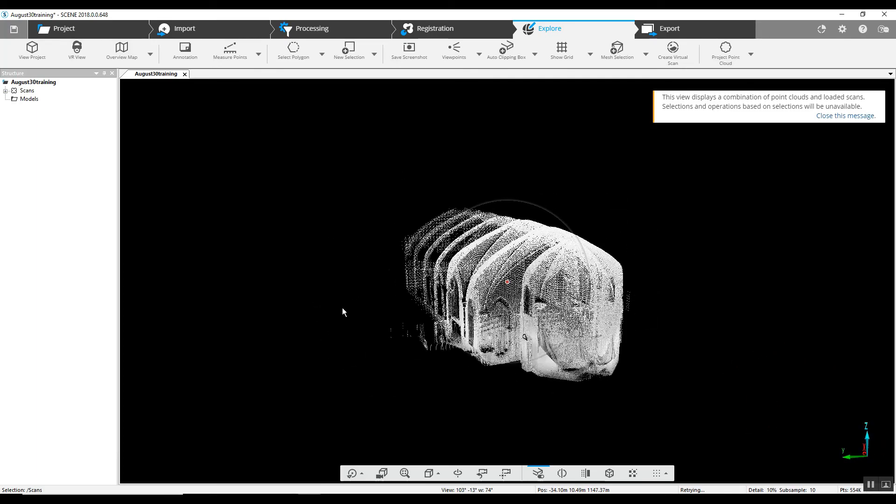
Lock the ScanManager of the Scans cluster and collapse the cluster in the project structure.
left_click(6, 90)
right_click(40, 99)
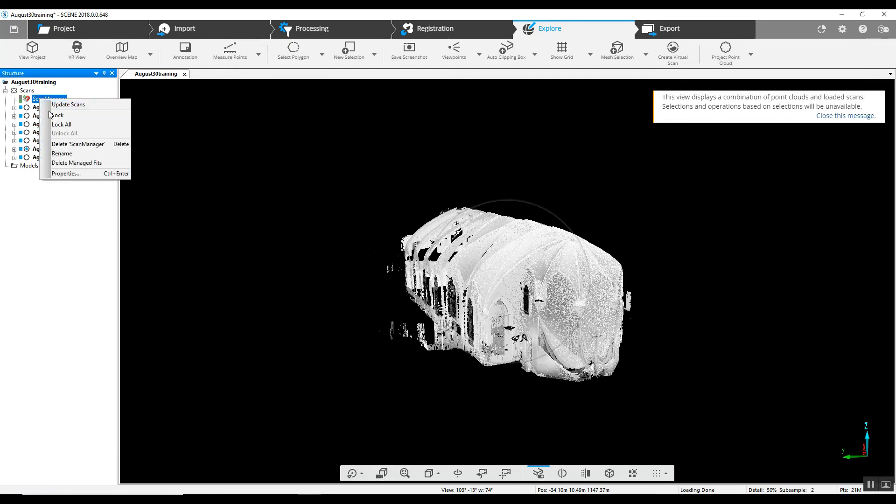
left_click(51, 115)
left_click(6, 90)
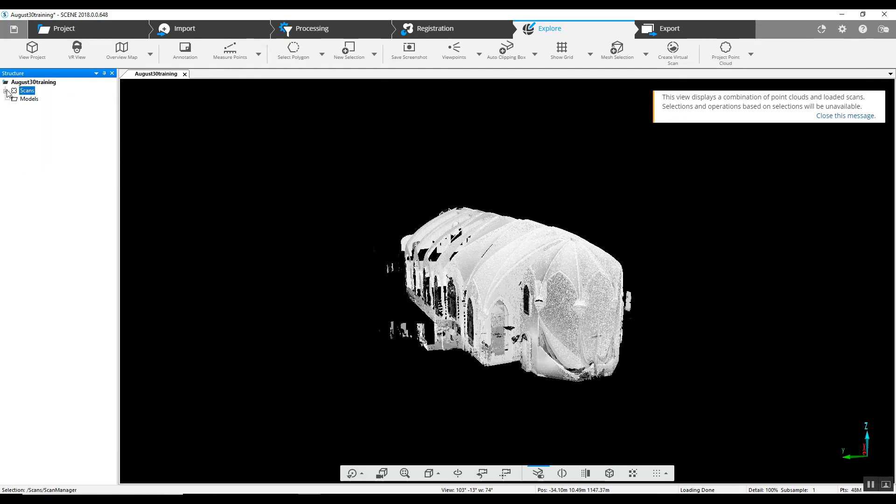
Create the project point cloud with duplicate-point elimination and color balancing, saving the pending project changes first.
left_click_drag(249, 196, 523, 209)
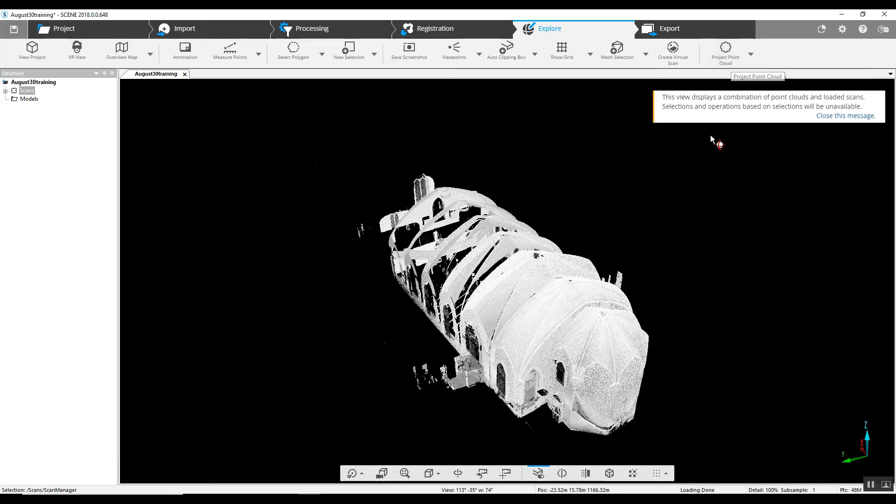
scroll(709, 181, "up", 5)
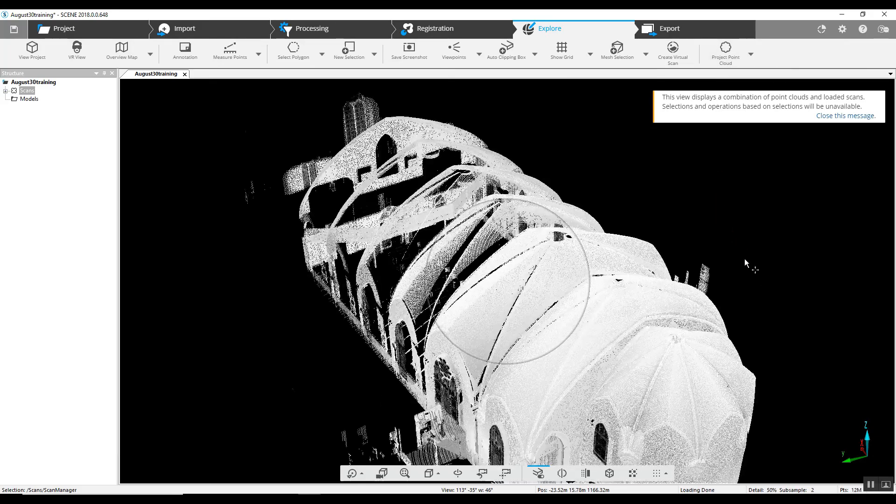
middle_click_drag(736, 254, 646, 164)
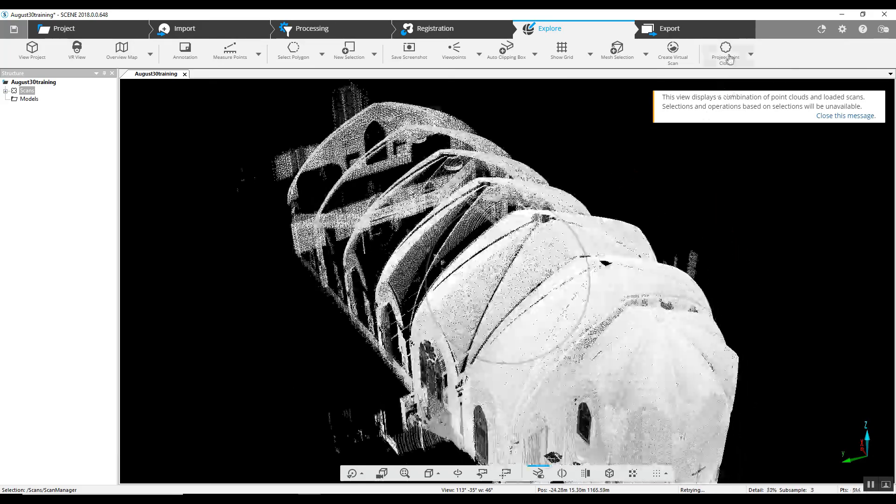
left_click(729, 58)
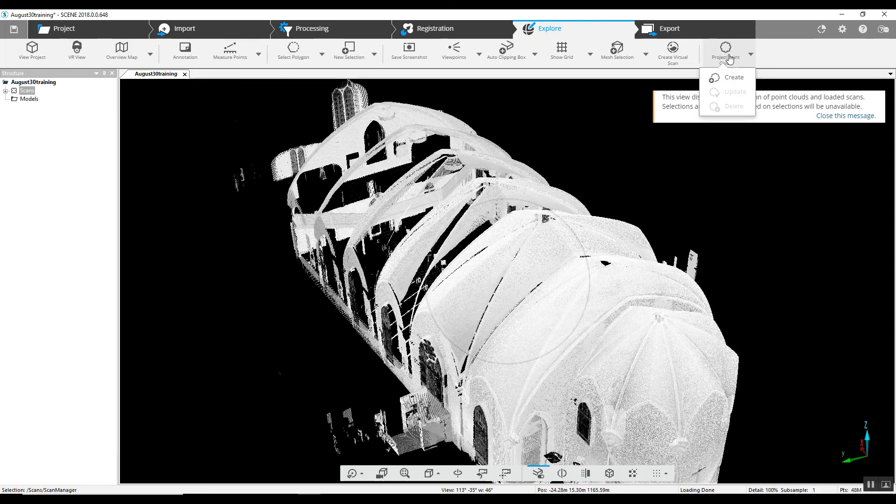
left_click(733, 78)
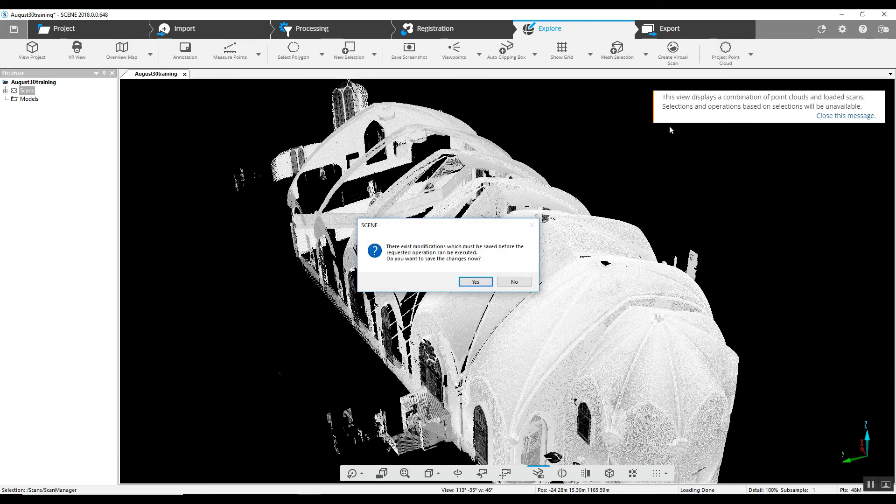
left_click(475, 282)
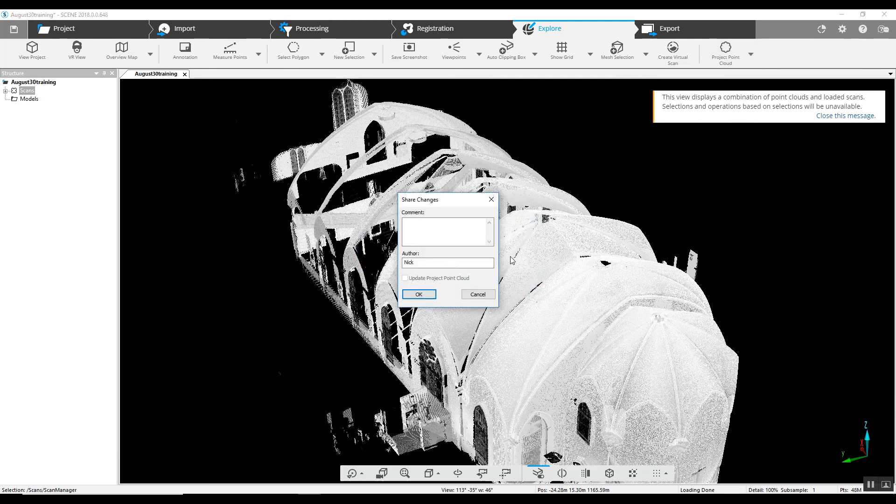
left_click(419, 295)
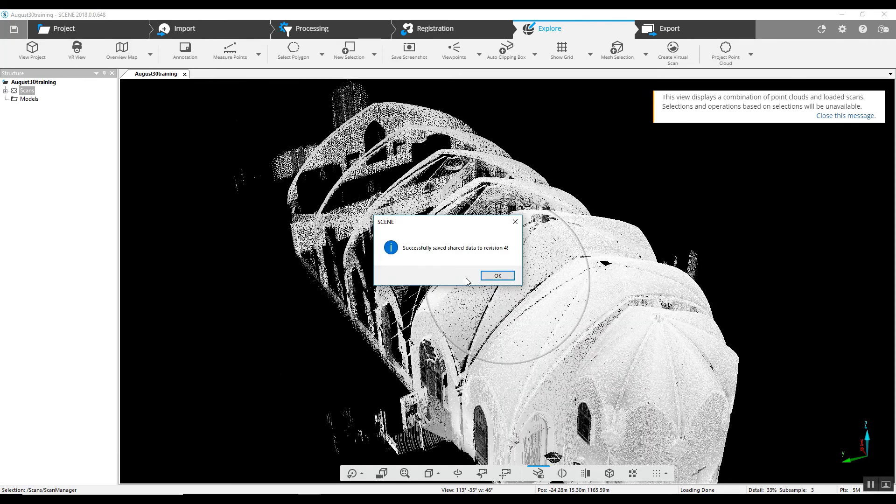
left_click(496, 276)
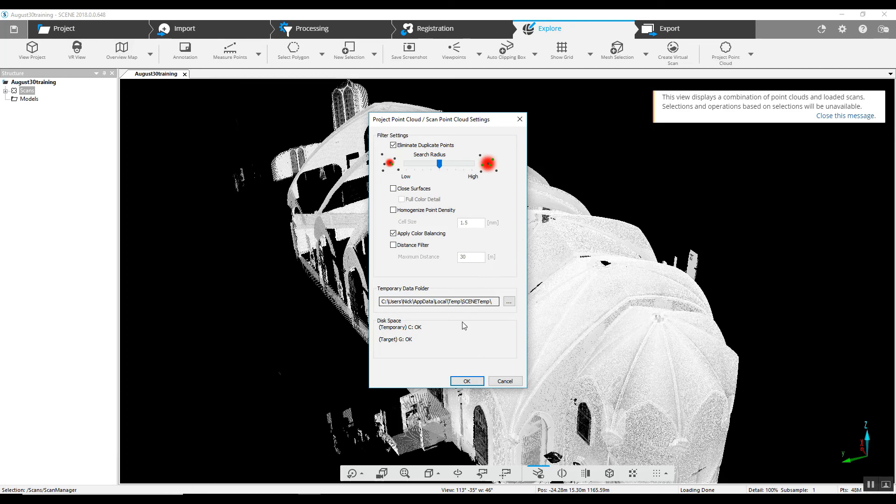
left_click(466, 381)
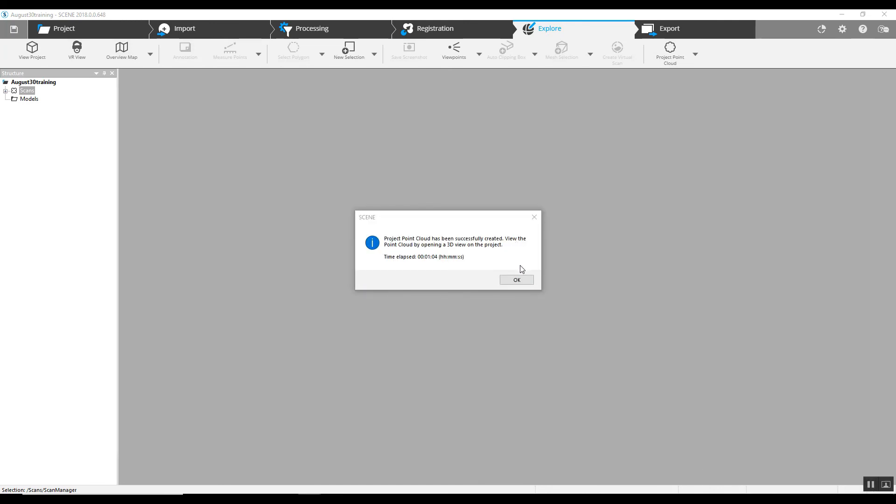
left_click(516, 280)
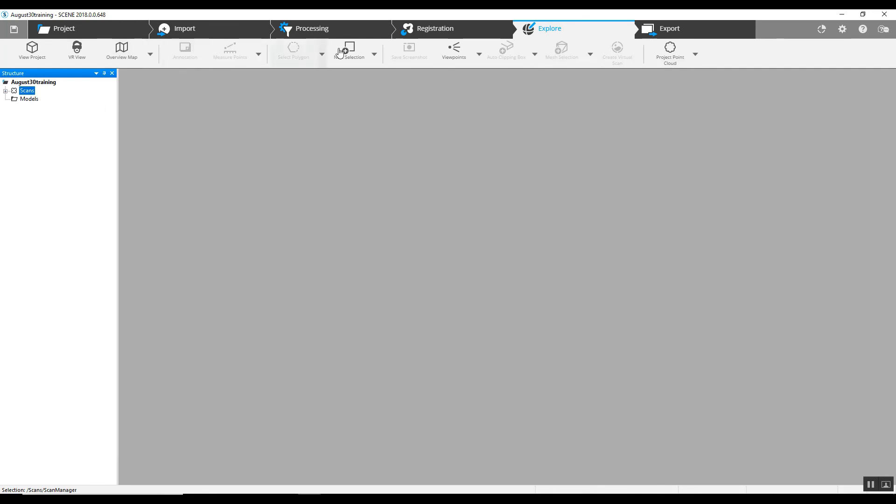
Reopen the project's 3D view, unload all scans and pictures of the Scans cluster, and dismiss the notice about combined data.
left_click(424, 33)
left_click(541, 35)
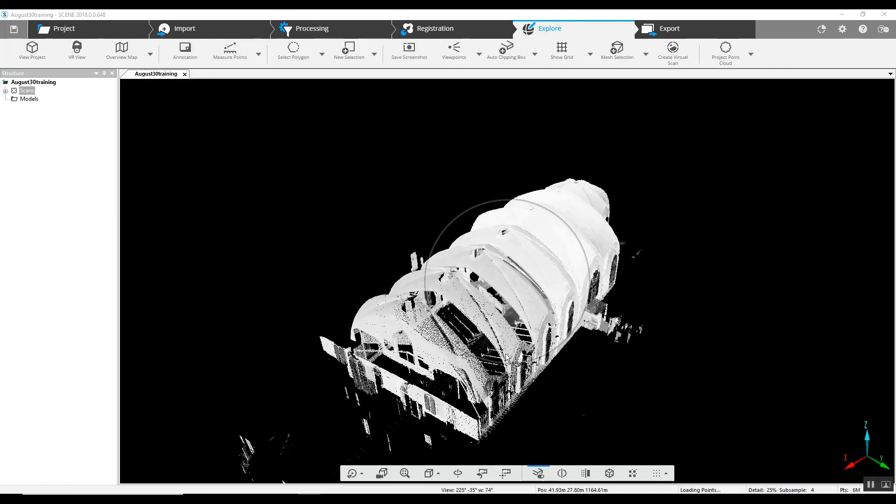
left_click(5, 91)
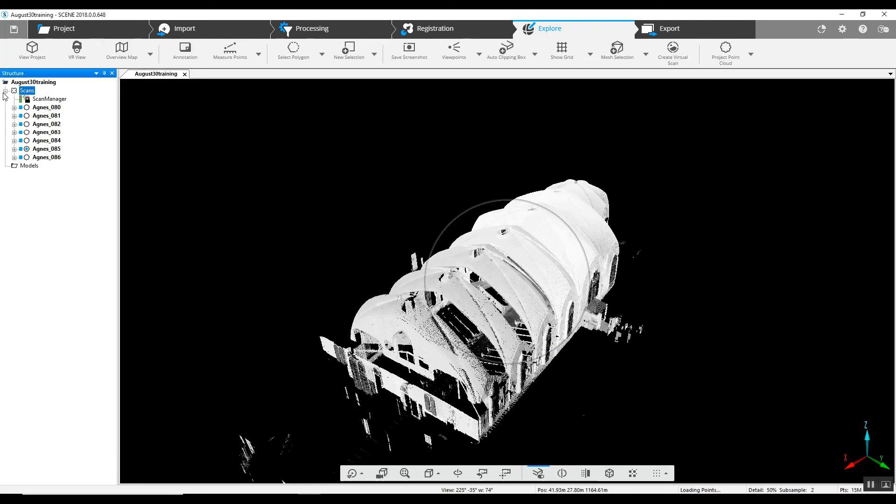
right_click(27, 92)
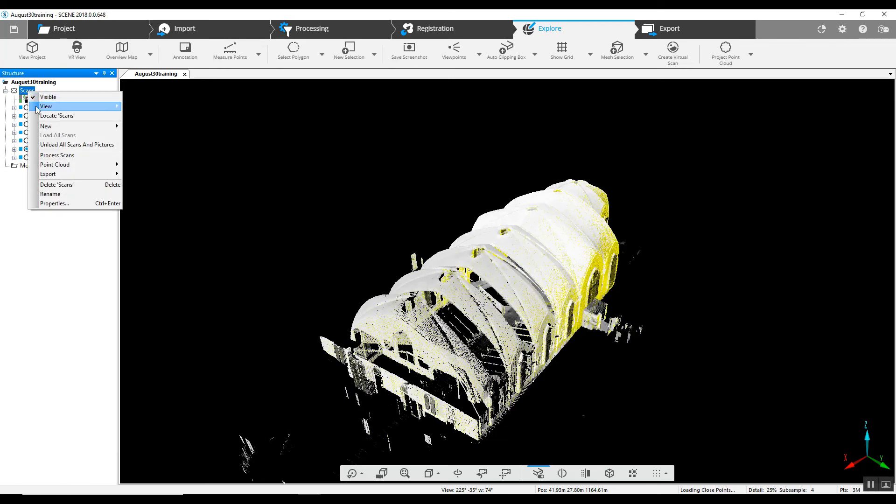
left_click(55, 145)
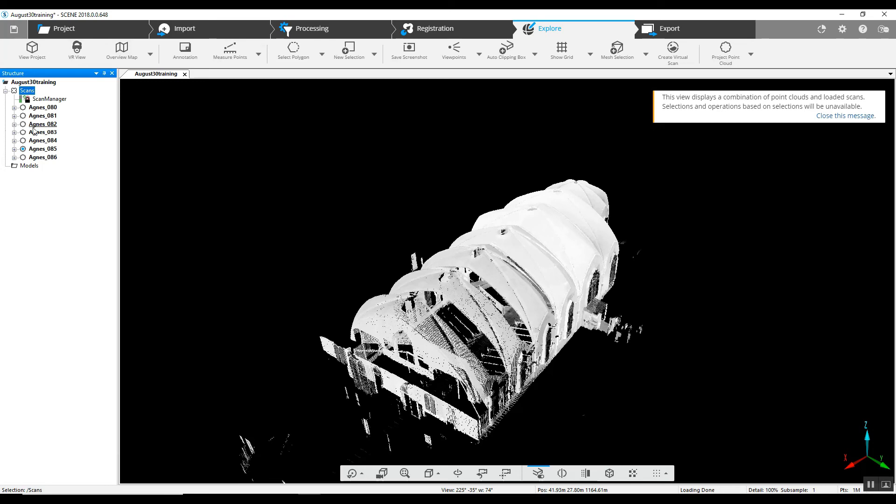
left_click(6, 90)
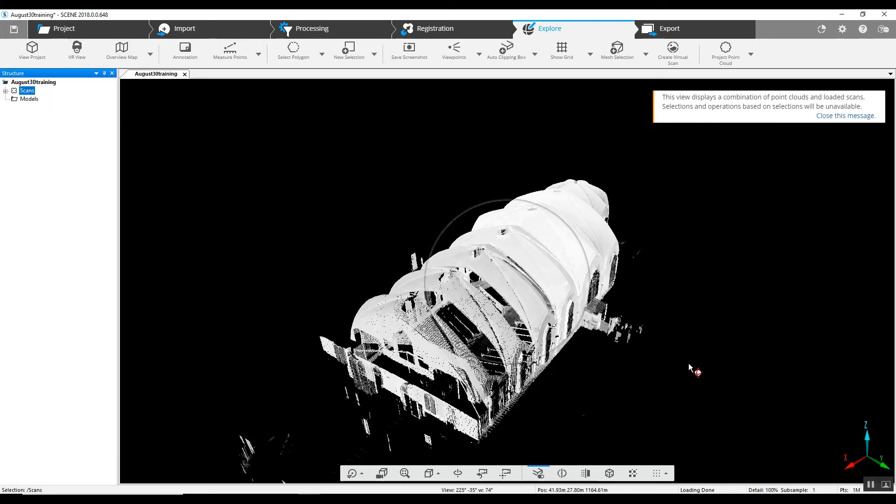
mouse_move(672, 379)
left_mouse_down()
mouse_move(368, 351)
mouse_move(382, 371)
mouse_move(712, 414)
mouse_move(536, 432)
mouse_move(627, 402)
mouse_move(606, 373)
mouse_move(688, 316)
mouse_move(830, 145)
left_mouse_up()
left_click(834, 116)
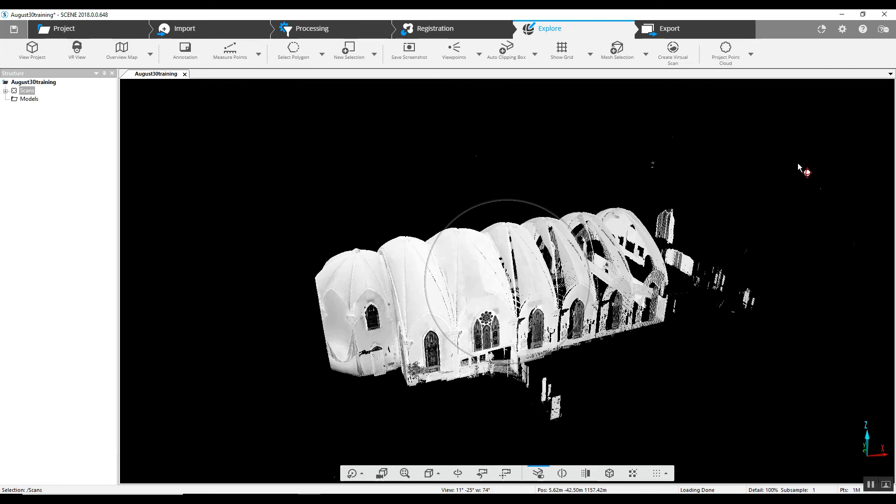
Create an automatic clipping box on the building and extend its end past the rounded apse.
left_click_drag(383, 401, 384, 380)
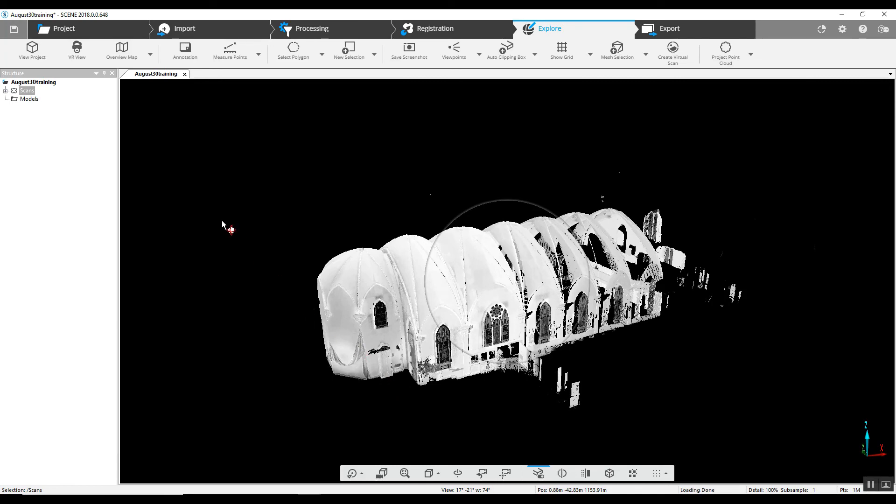
left_click_drag(296, 278, 301, 281)
middle_click_drag(341, 298, 416, 278)
left_click_drag(417, 280, 539, 269)
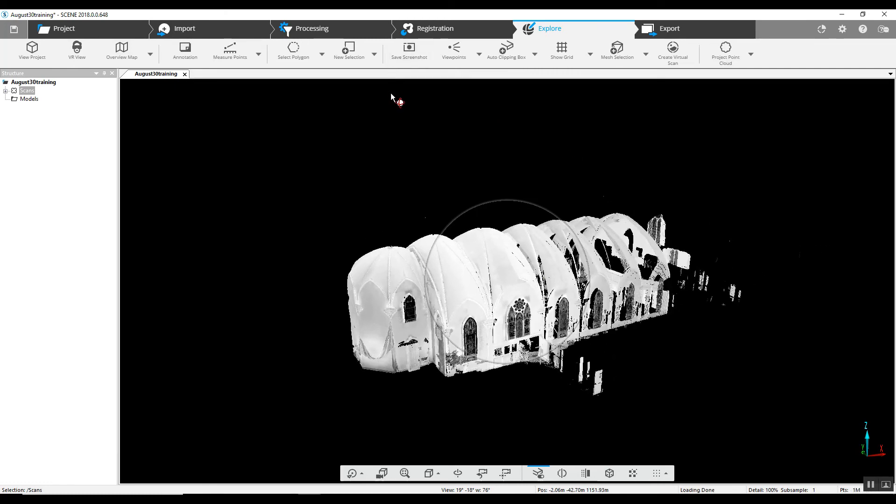
left_click(527, 58)
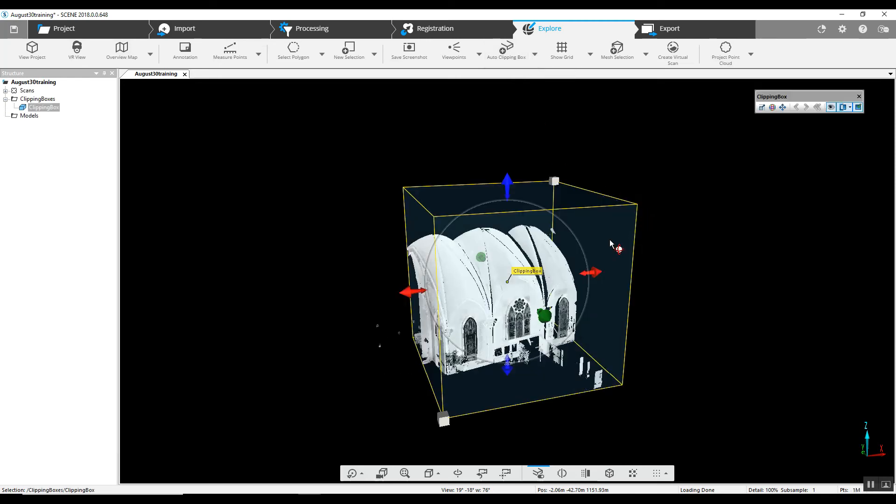
left_click_drag(413, 285, 286, 302)
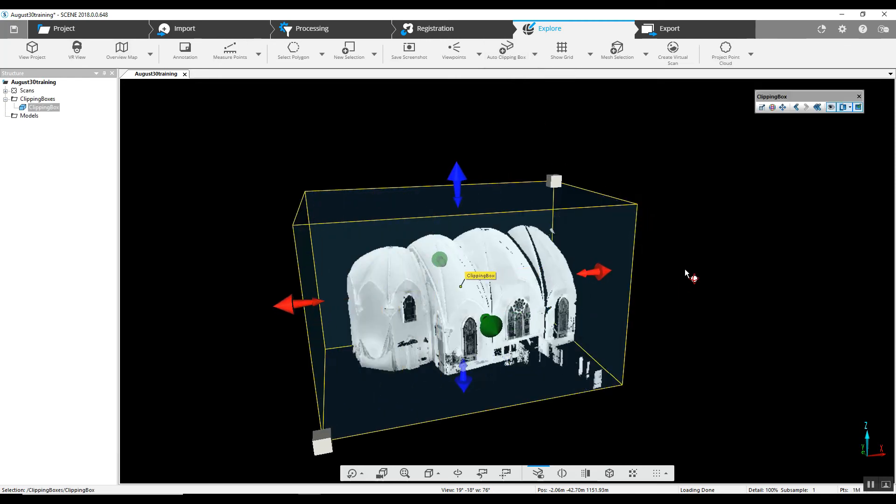
In the top view, extend the clipping box across the building's width and along its length to enclose all bays.
left_click(437, 474)
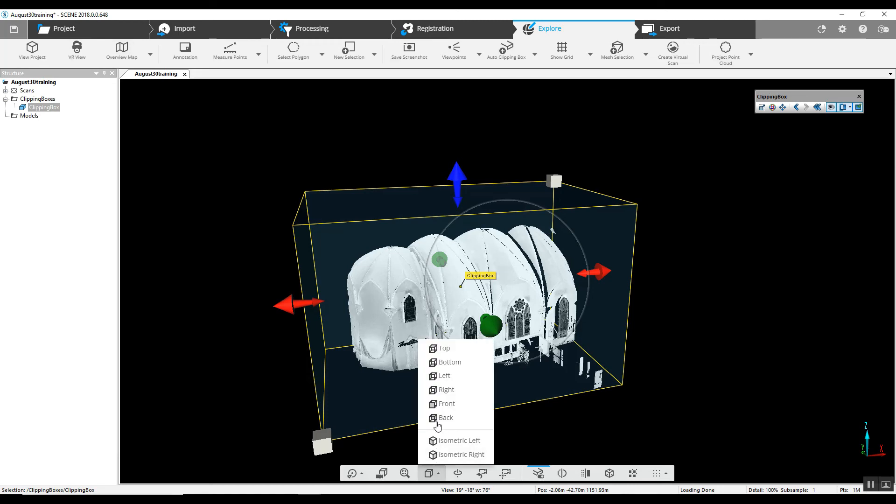
left_click(446, 348)
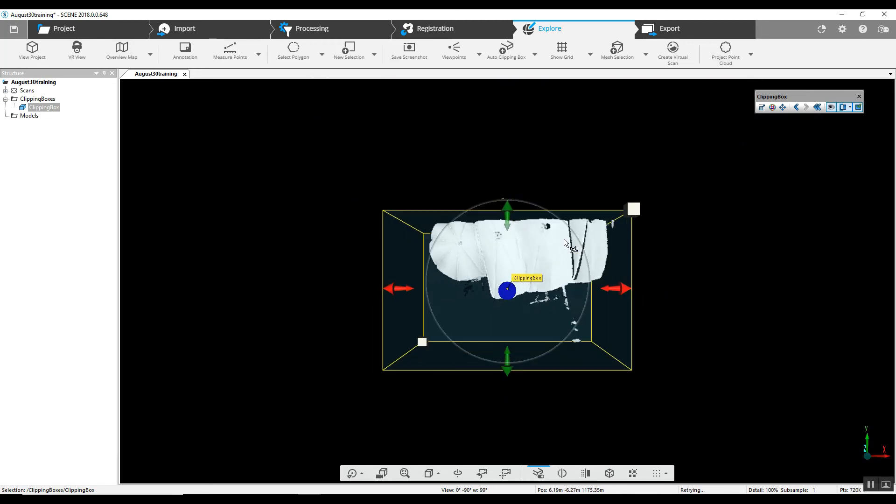
left_click_drag(507, 213, 508, 135)
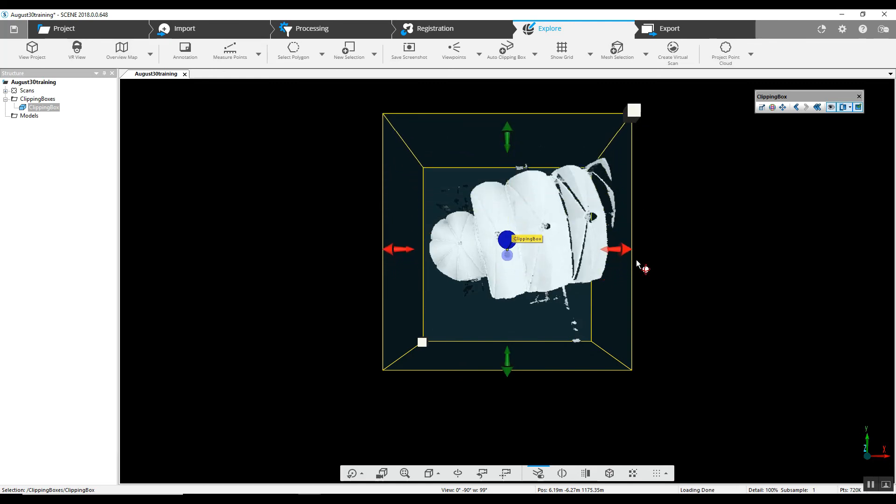
left_click_drag(626, 249, 813, 246)
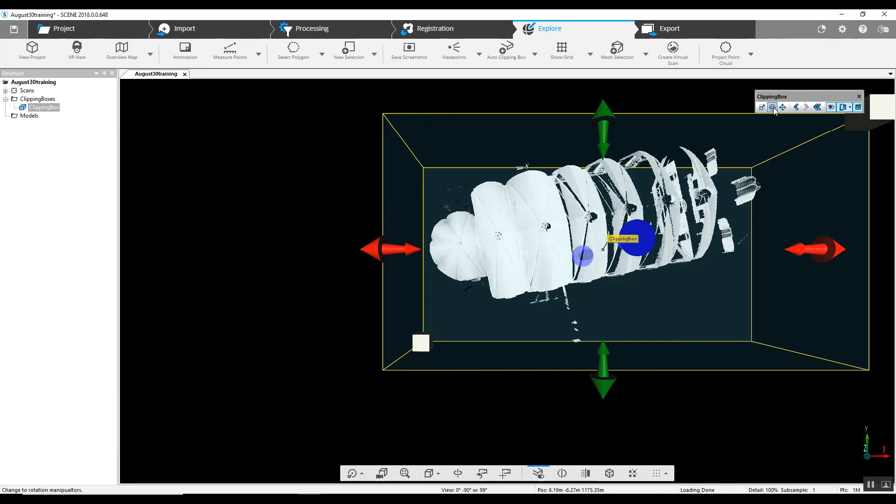
Rotate the clipping box about its vertical axis to align it with the building's length.
left_click(772, 107)
scroll(672, 221, "down", 3)
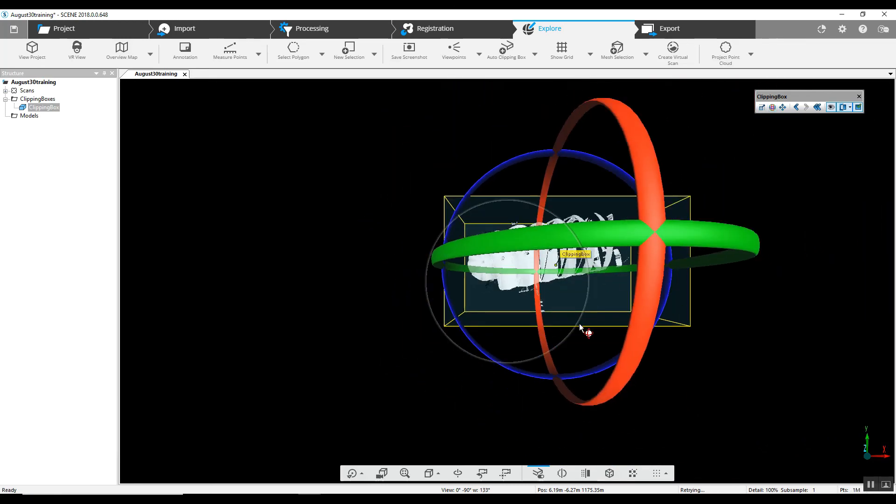
left_click(429, 475)
left_click(436, 351)
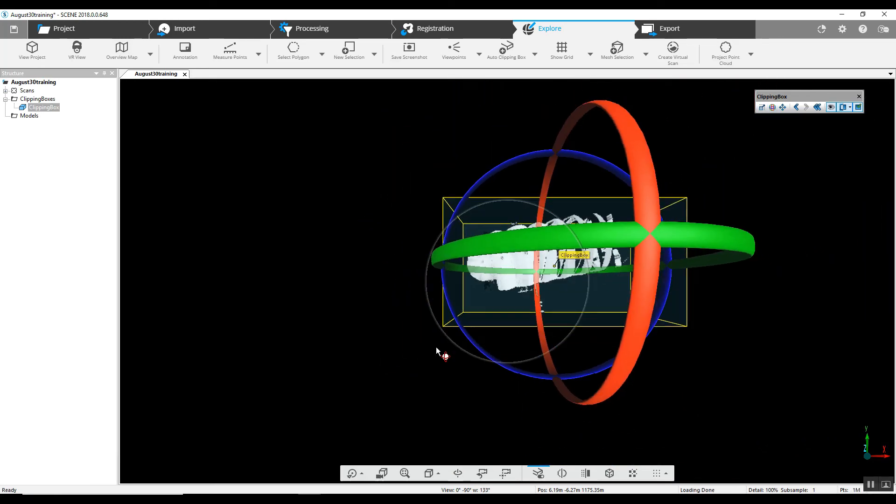
scroll(747, 283, "up", 3)
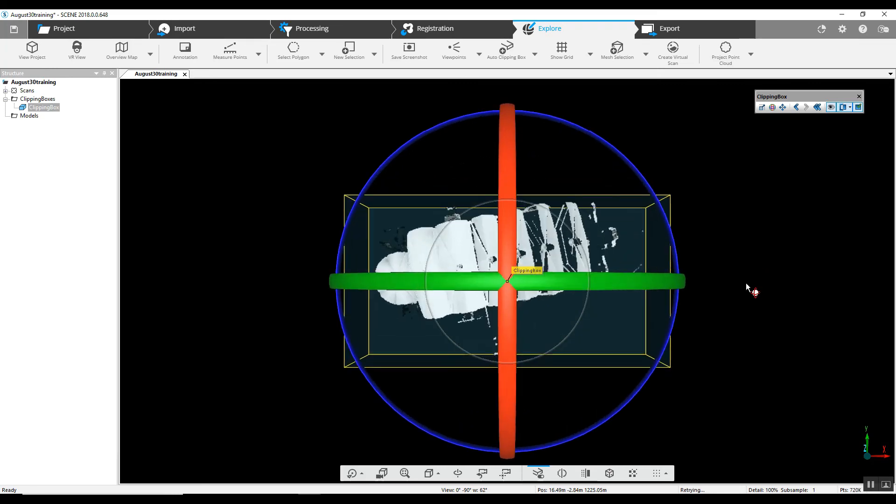
left_click_drag(687, 260, 681, 230)
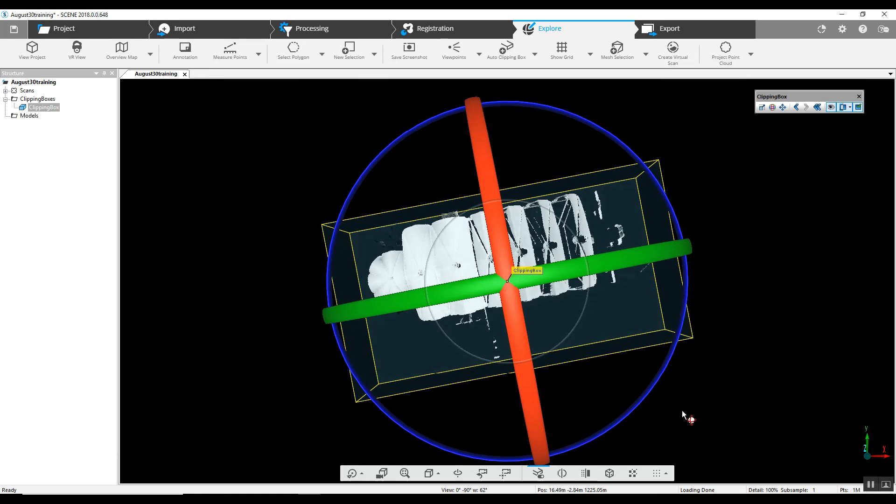
left_click_drag(682, 412, 687, 411)
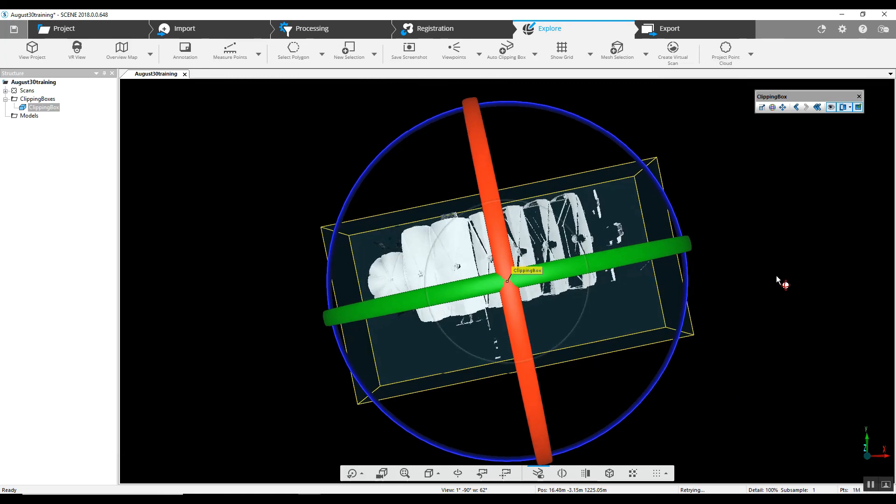
left_click_drag(788, 256, 771, 229)
left_click(771, 228)
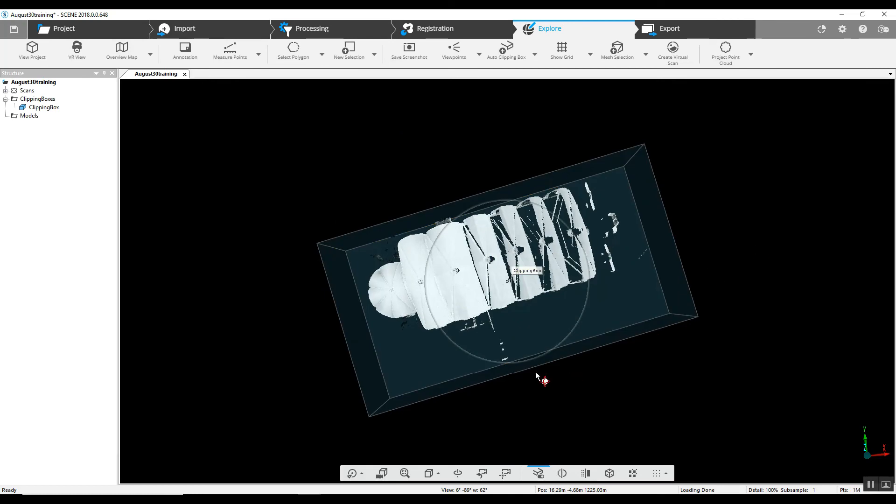
Pull in the clipping box's near long side and both ends to fit closely around the building.
left_click(526, 332)
left_click_drag(536, 371, 521, 325)
left_click_drag(346, 306, 349, 301)
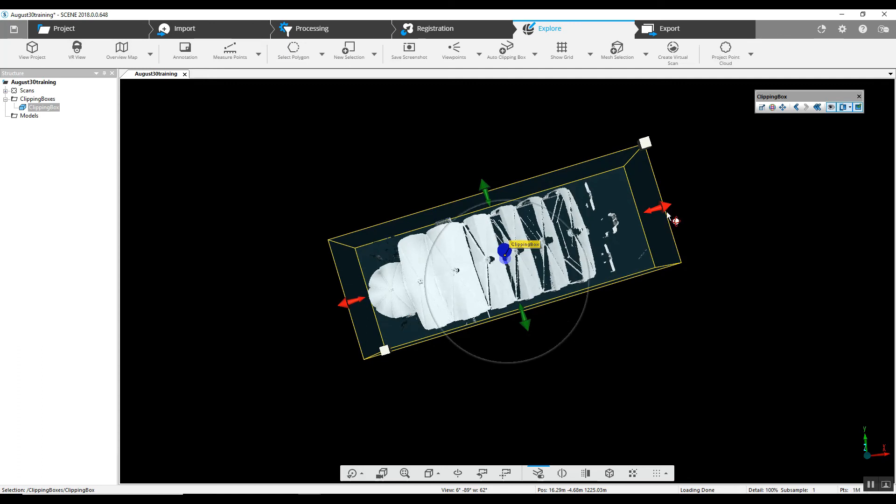
left_click_drag(667, 215, 623, 229)
left_click_drag(501, 323, 500, 313)
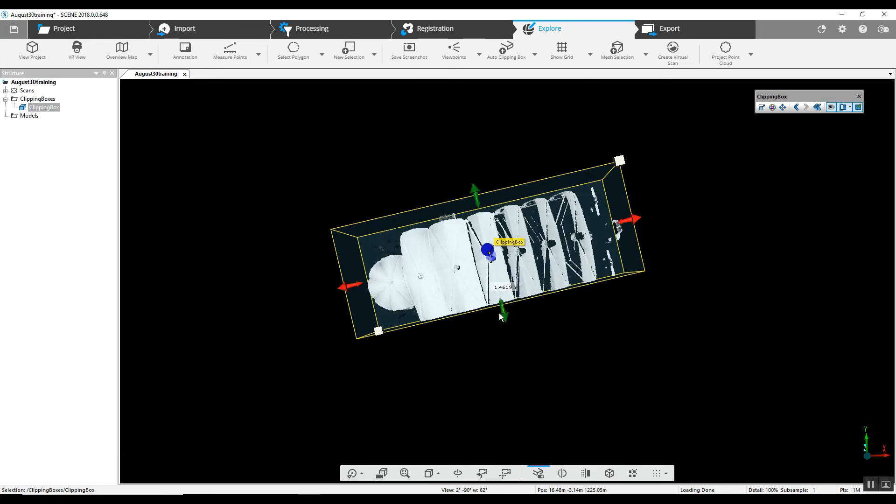
Adjust the clipping box's bottom, extend its apse end outward, and lower its top to cut through the vaults.
left_click_drag(586, 367, 601, 201)
scroll(601, 226, "up", 2)
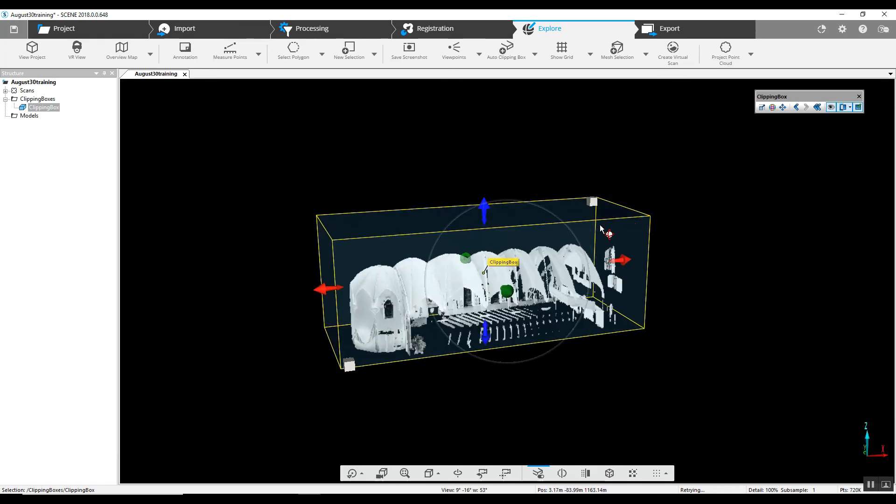
scroll(600, 226, "up", 3)
left_click_drag(570, 404, 472, 417)
left_click_drag(792, 297, 794, 244)
mouse_move(492, 422)
left_mouse_down()
mouse_move(485, 427)
mouse_move(500, 426)
mouse_move(485, 421)
left_mouse_up()
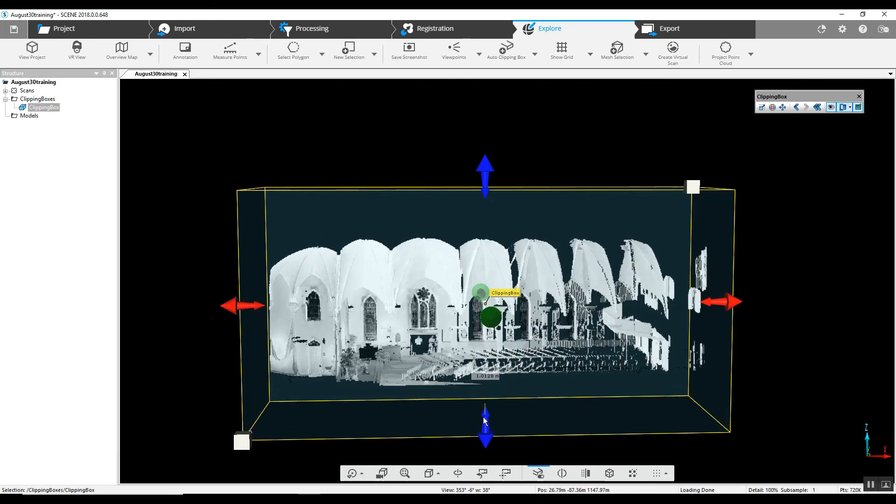
left_click_drag(251, 312, 225, 312)
left_click_drag(482, 180, 475, 233)
mouse_move(574, 196)
left_mouse_down()
mouse_move(577, 355)
mouse_move(574, 188)
left_mouse_up()
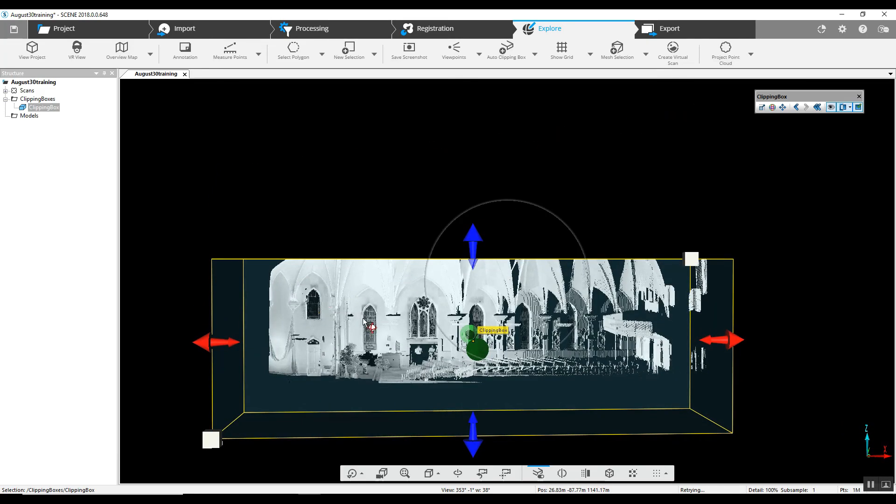
Raise the clipping box's top above the vaults so the full height of the building is enclosed.
scroll(504, 292, "up", 5)
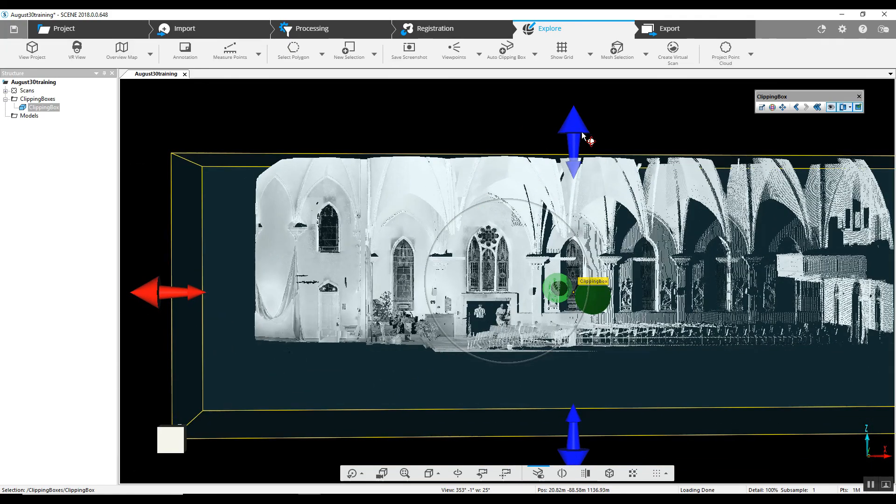
left_click_drag(582, 132, 581, 96)
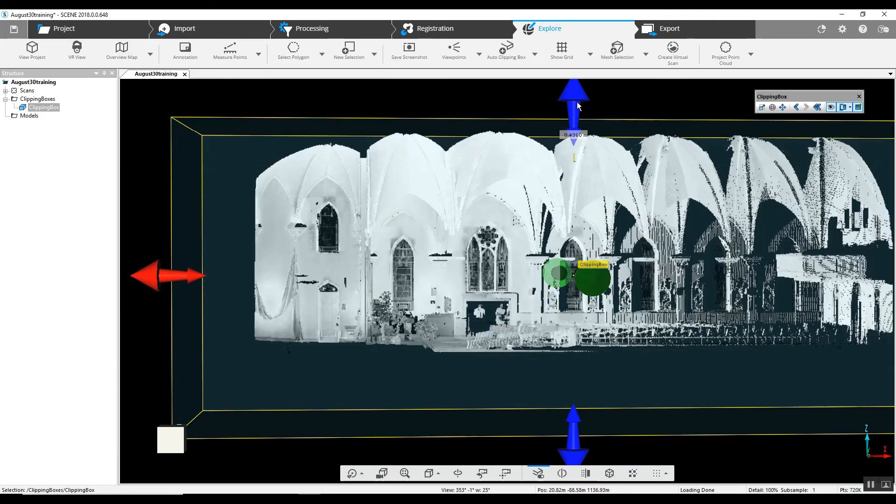
left_click_drag(505, 356, 602, 309)
left_click_drag(789, 229, 444, 433)
Inspect the point cloud inside the building up close, examining the rows of chairs and the floor.
scroll(522, 311, "up", 10)
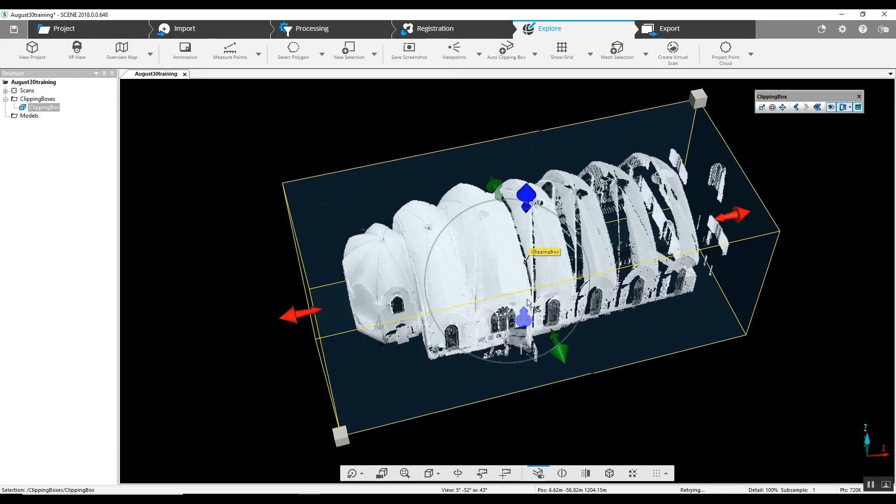
scroll(502, 303, "up", 5)
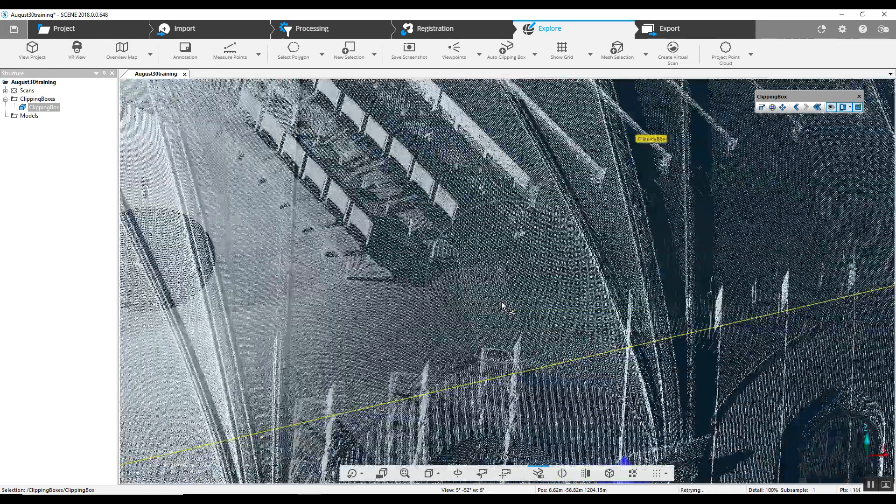
scroll(699, 324, "up", 3)
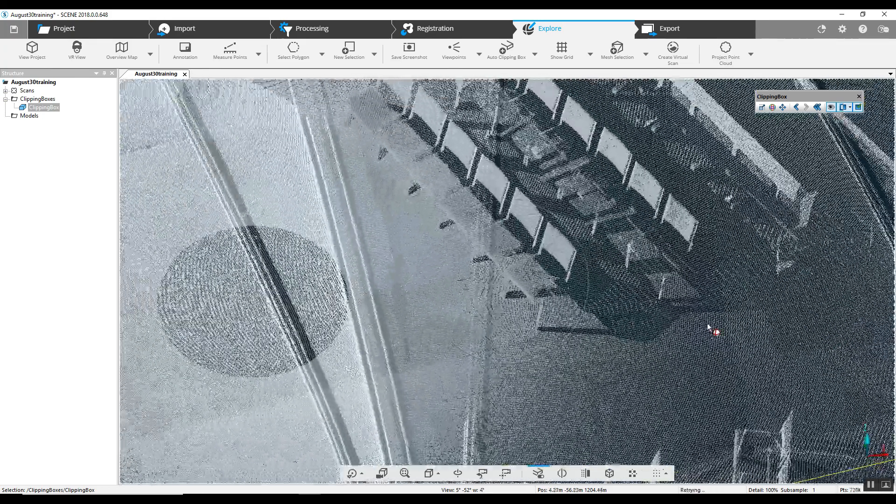
scroll(649, 322, "up", 3)
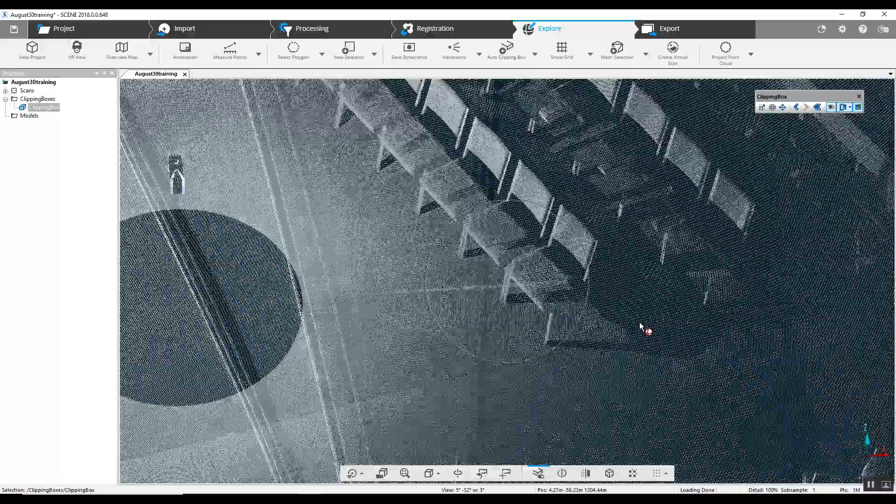
left_click_drag(639, 323, 587, 270)
left_click(453, 475)
left_click(600, 286)
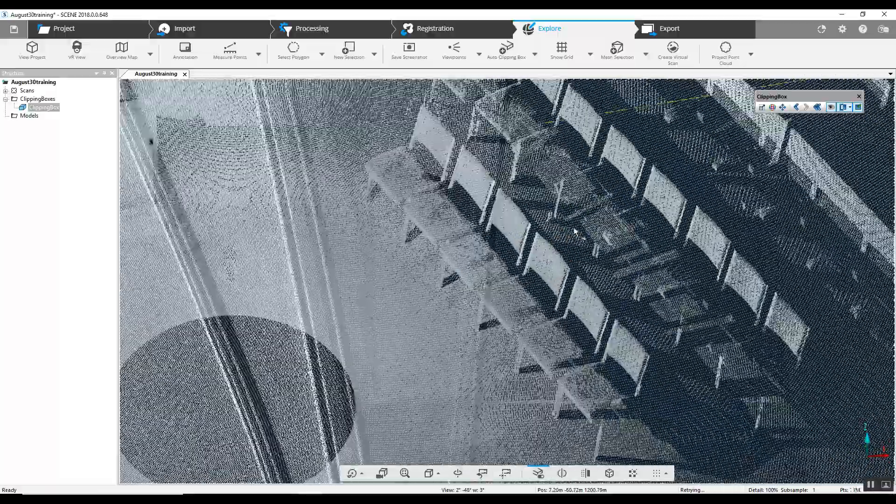
scroll(604, 278, "down", 5)
scroll(602, 276, "down", 10)
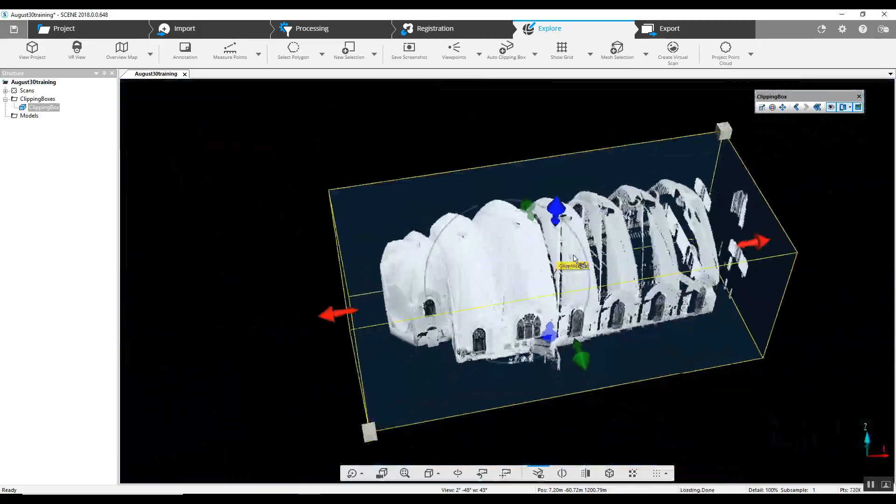
Lower the clipping box's top by about 4 m and pull in its long side and far end to isolate the sanctuary.
mouse_move(236, 260)
left_mouse_down()
mouse_move(256, 267)
mouse_move(240, 267)
left_mouse_up()
left_click_drag(577, 373, 557, 313)
left_click_drag(565, 194, 563, 228)
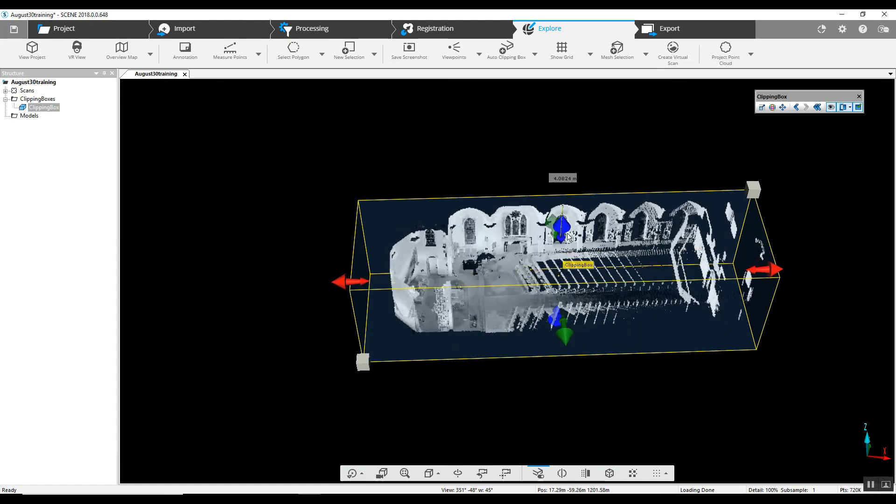
left_click_drag(626, 172, 615, 225)
left_click_drag(559, 155, 560, 182)
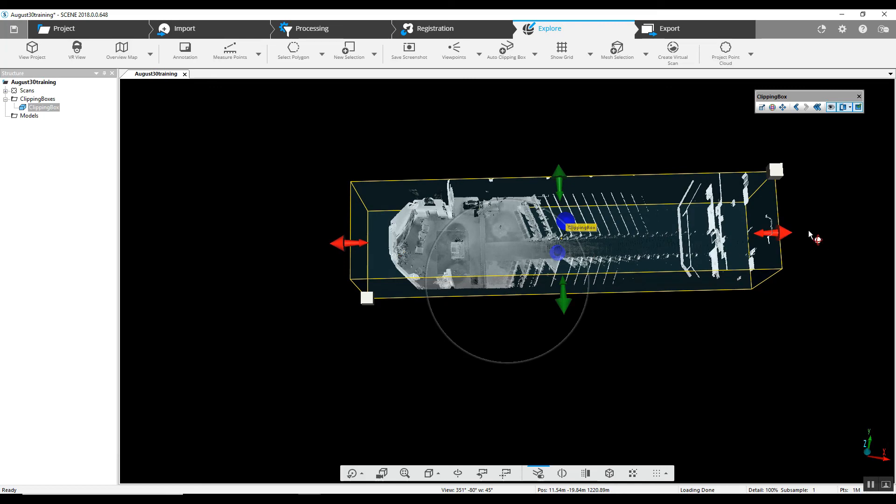
left_click_drag(776, 233, 490, 239)
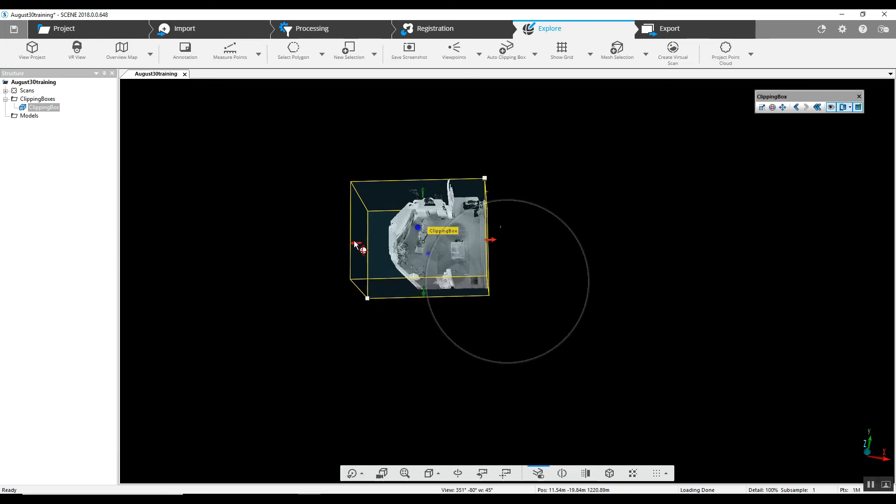
Measure the distance from the altar table's front corner to the draped cloth on the wall behind it.
scroll(461, 278, "up", 4)
middle_click_drag(461, 279, 541, 292)
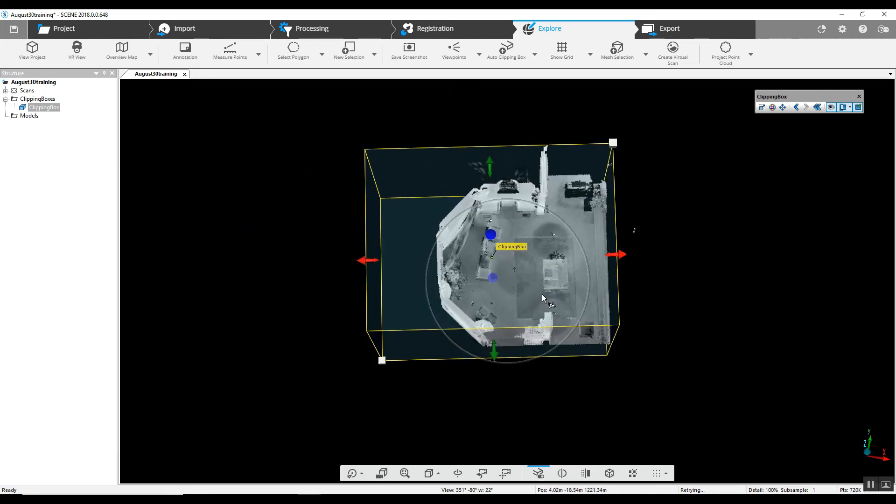
scroll(542, 291, "up", 4)
left_click_drag(729, 335, 566, 227)
scroll(566, 226, "up", 4)
middle_click_drag(566, 226, 564, 287)
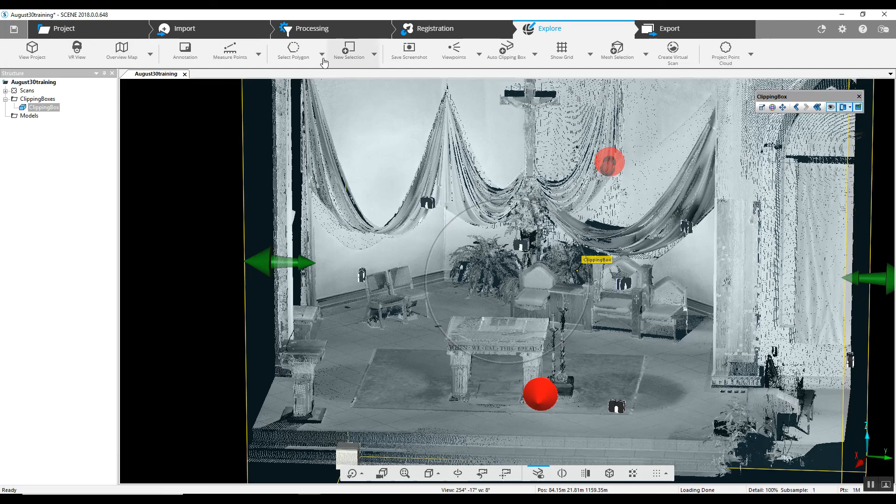
left_click(239, 58)
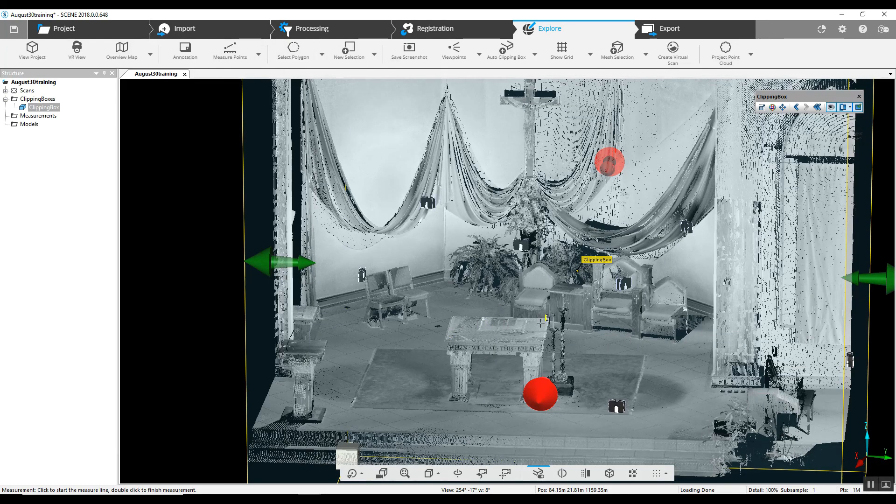
left_click(447, 339)
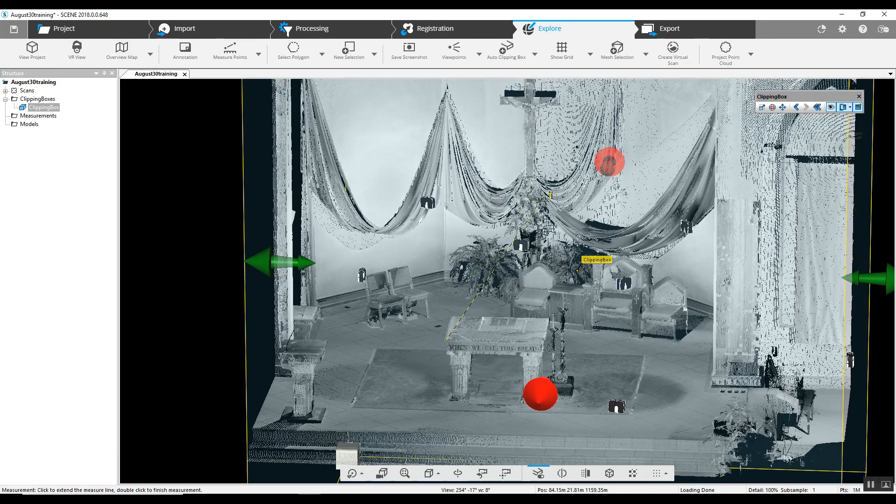
left_click(593, 233)
double_click(551, 329)
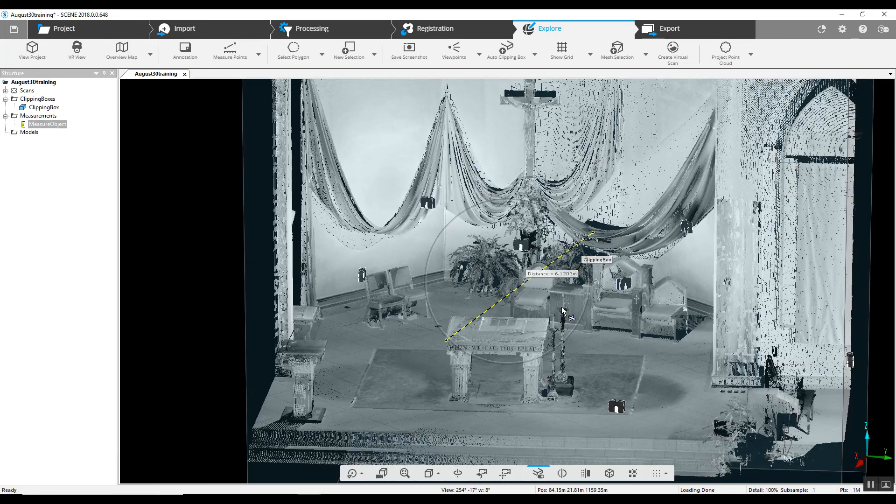
Examine the measured line between the altar table and the draped cloth up close and with the whole clipping box in view.
scroll(600, 315, "up", 5)
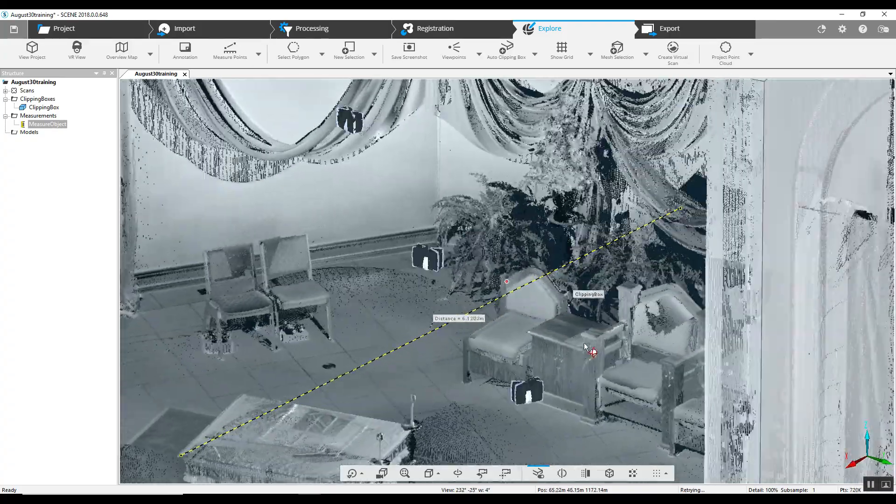
mouse_move(584, 347)
left_mouse_down()
mouse_move(571, 347)
mouse_move(601, 347)
left_mouse_up()
scroll(590, 347, "down", 5)
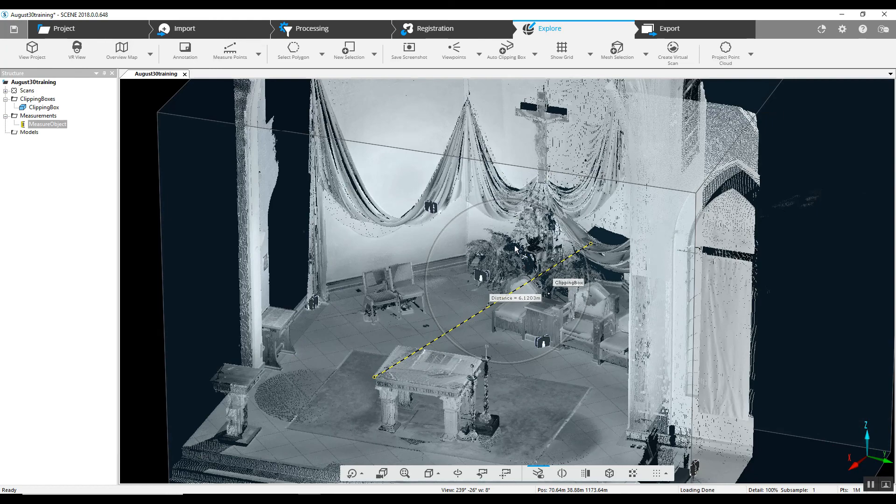
scroll(629, 254, "down", 8)
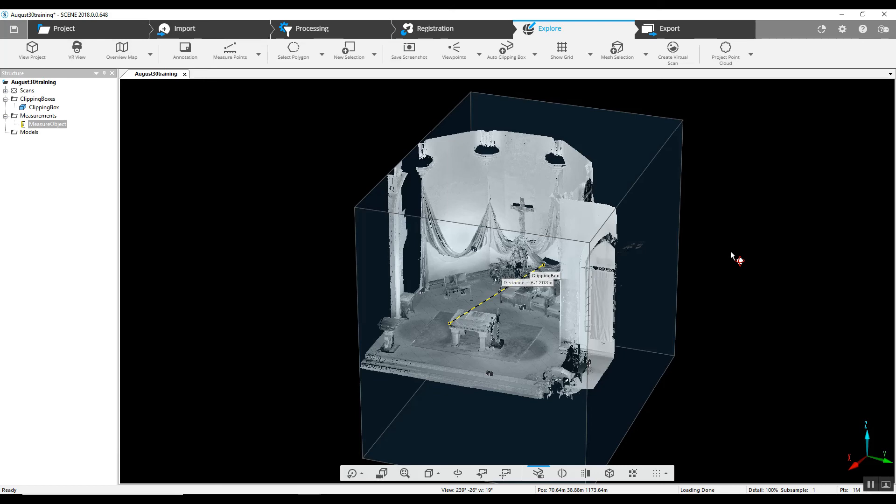
scroll(731, 253, "down", 2)
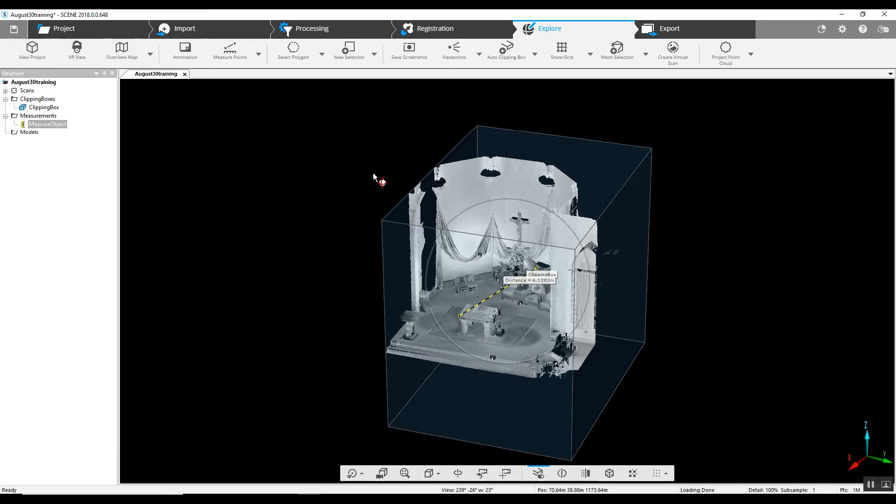
Save the project with the clipping box and measurement, leaving the revision comment empty and the project point cloud not updated.
left_click(416, 243)
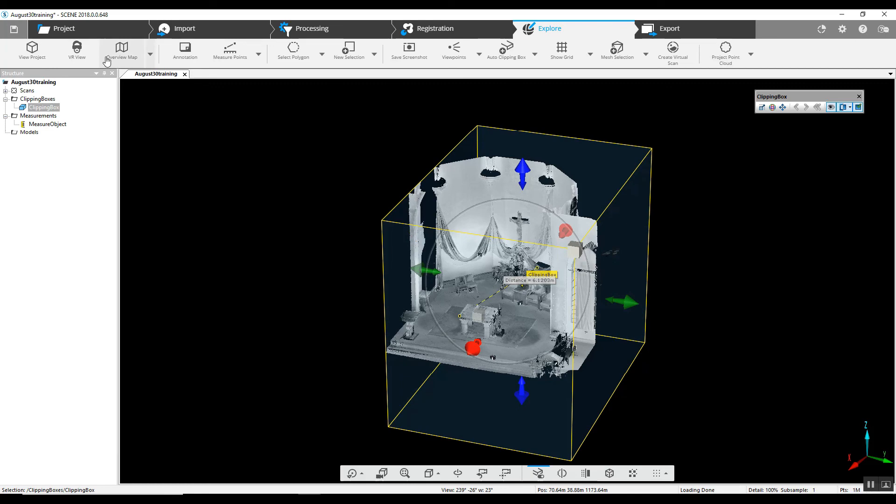
left_click(13, 35)
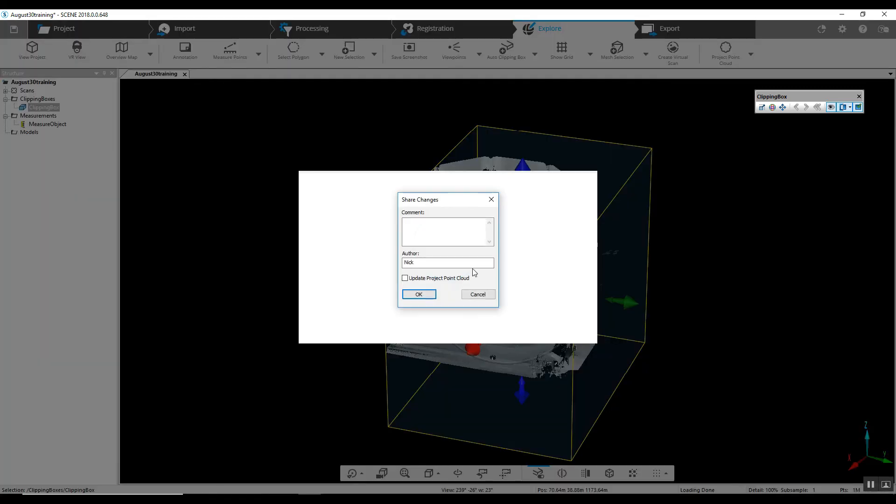
left_click(420, 296)
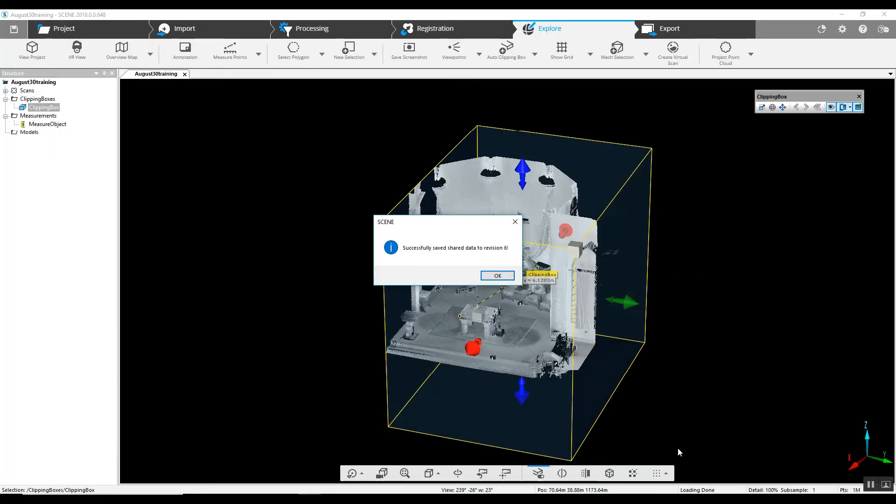
left_click(496, 276)
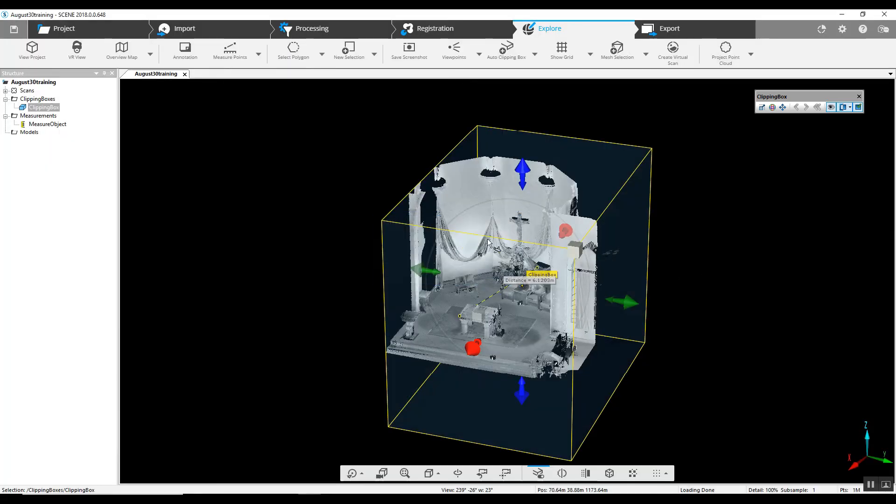
Start a project export of August30training and set its format to ReCap Project (*.rcp).
left_click(672, 30)
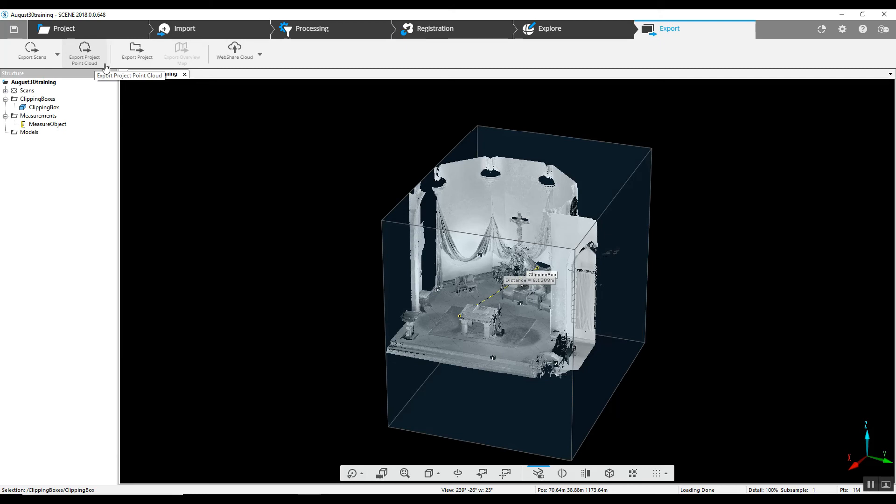
left_click(148, 52)
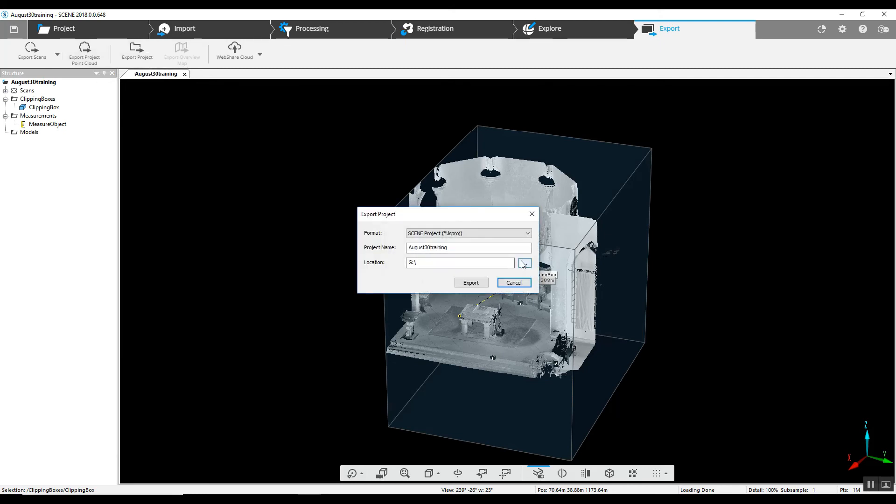
left_click(527, 234)
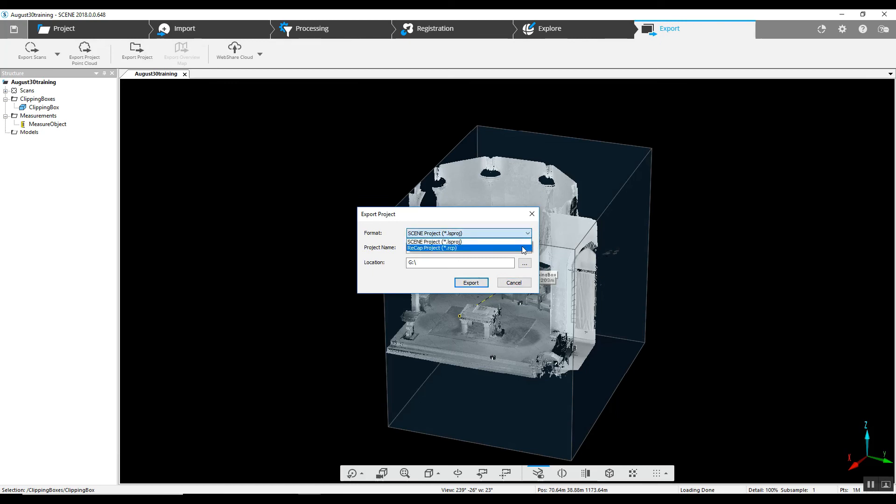
left_click(523, 247)
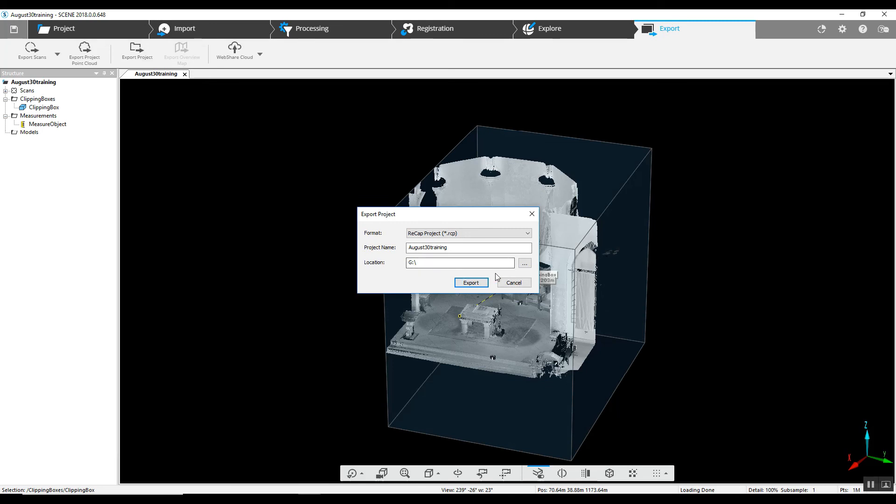
Set the export location to the folder G:\August30training and export the ReCap project.
left_click(524, 264)
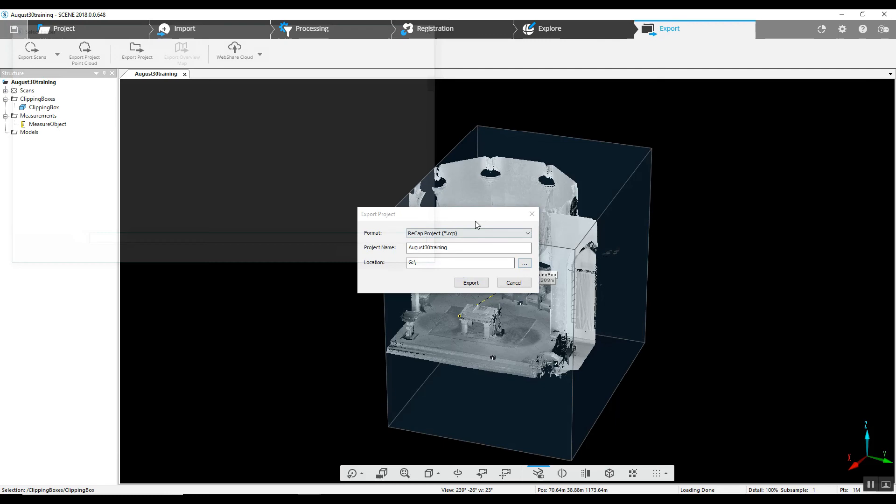
scroll(141, 163, "down", 6)
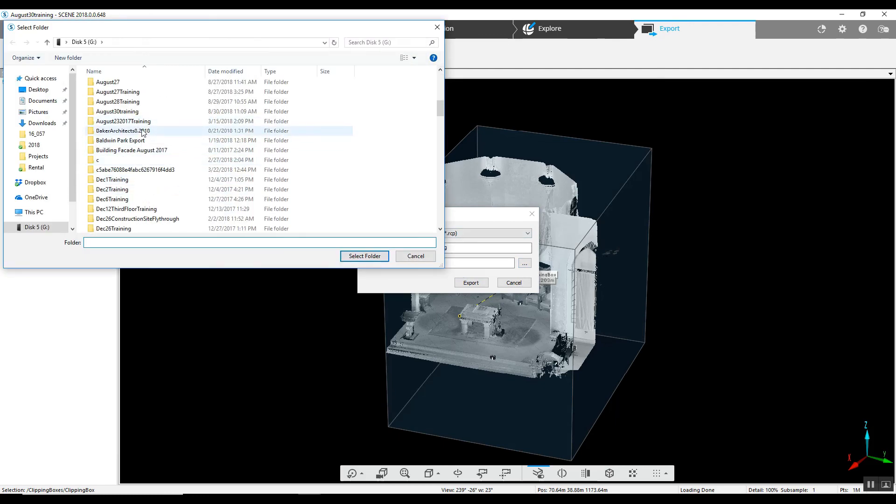
scroll(143, 133, "up", 2)
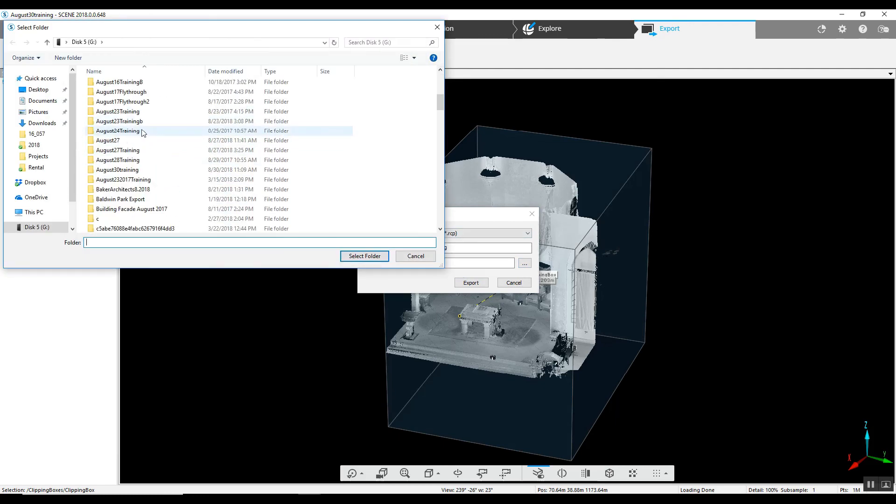
left_click(138, 171)
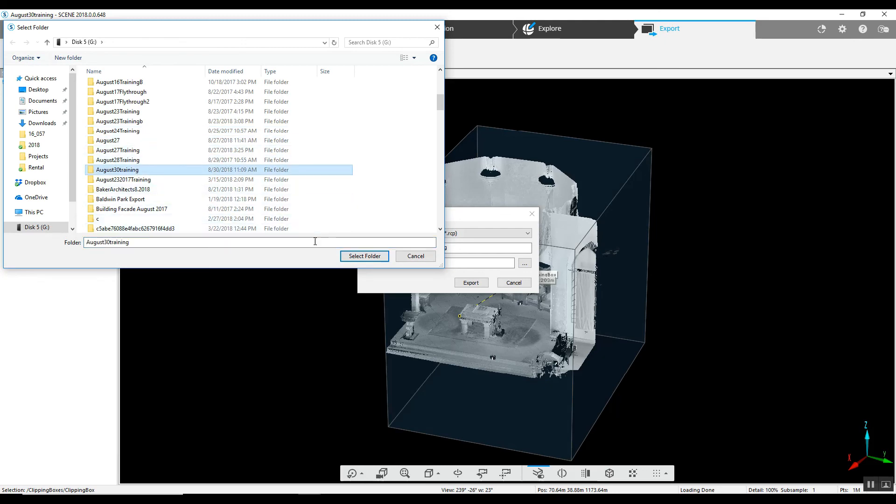
left_click(349, 257)
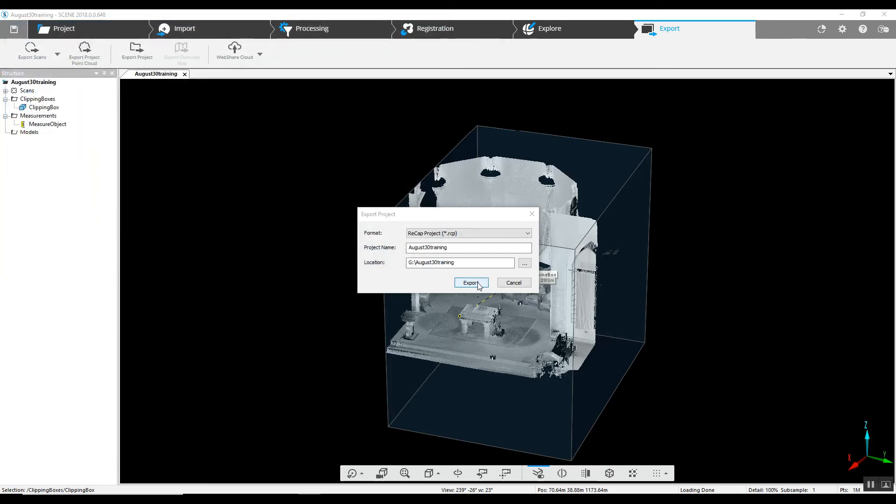
left_click(470, 282)
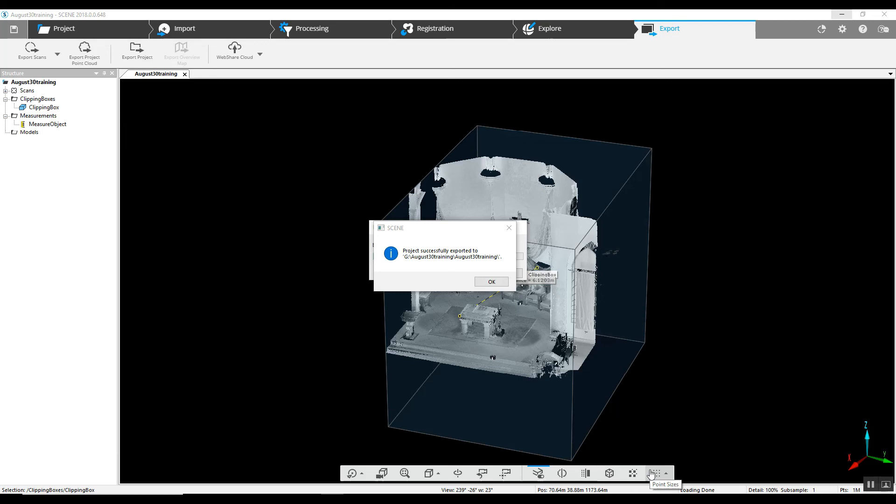
left_click(492, 283)
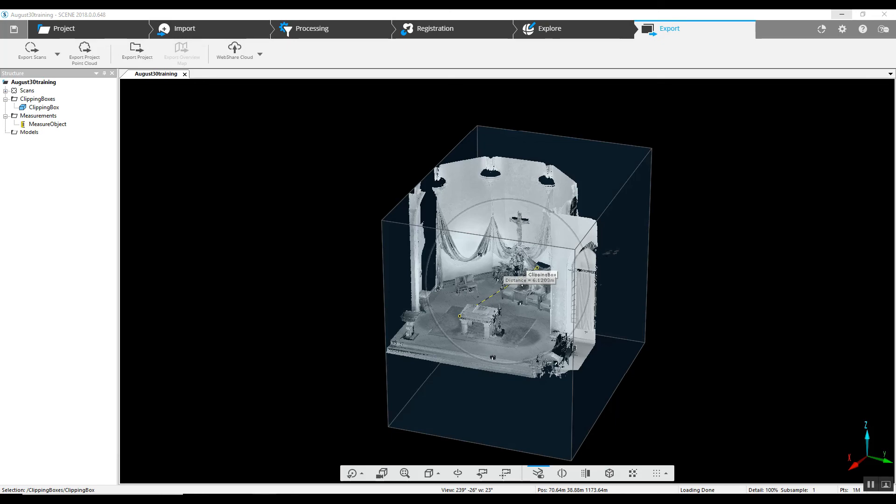
Switch to File Explorer and examine the exported August30training folder and the scan files in its August30training Support subfolder.
left_click(265, 487)
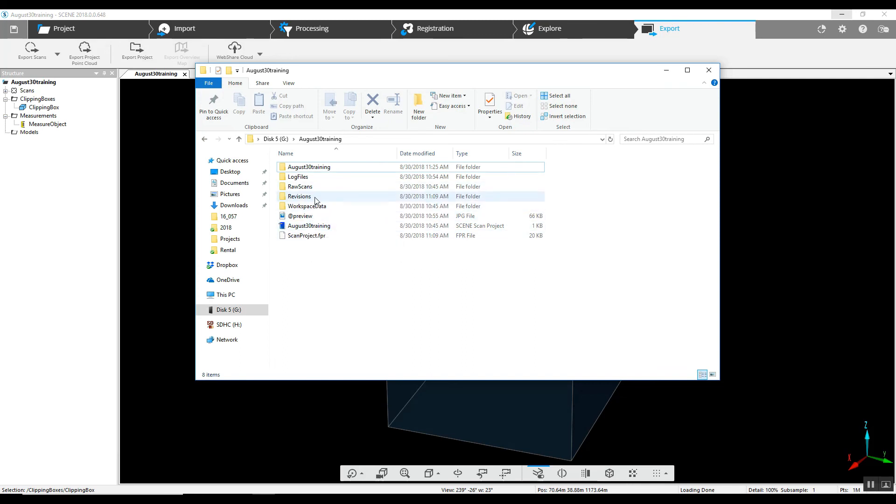
double_click(325, 171)
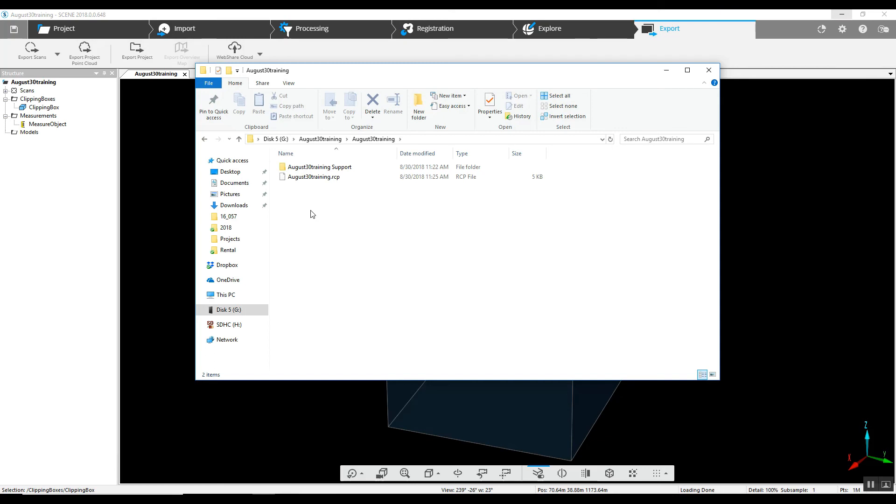
double_click(341, 169)
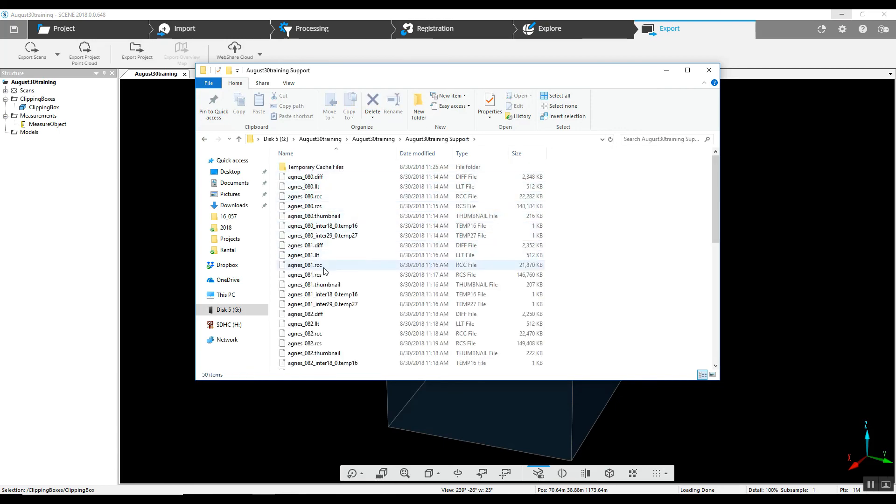
scroll(364, 354, "down", 10)
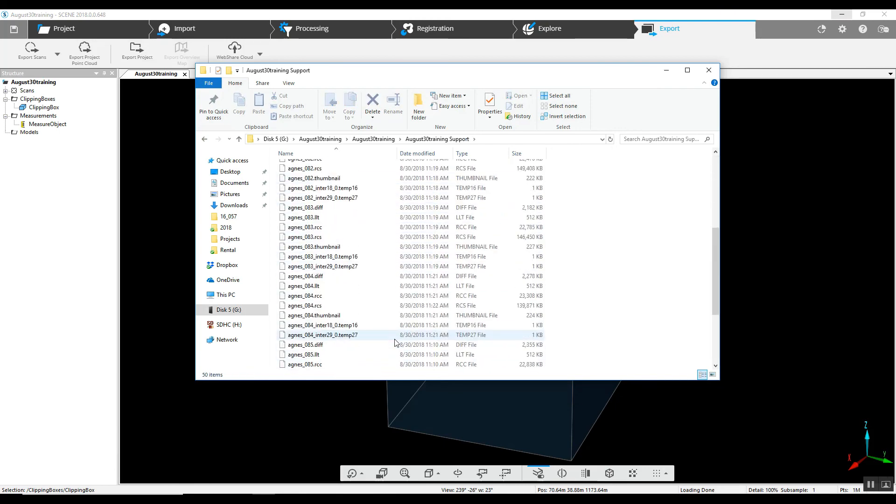
scroll(396, 327, "up", 10)
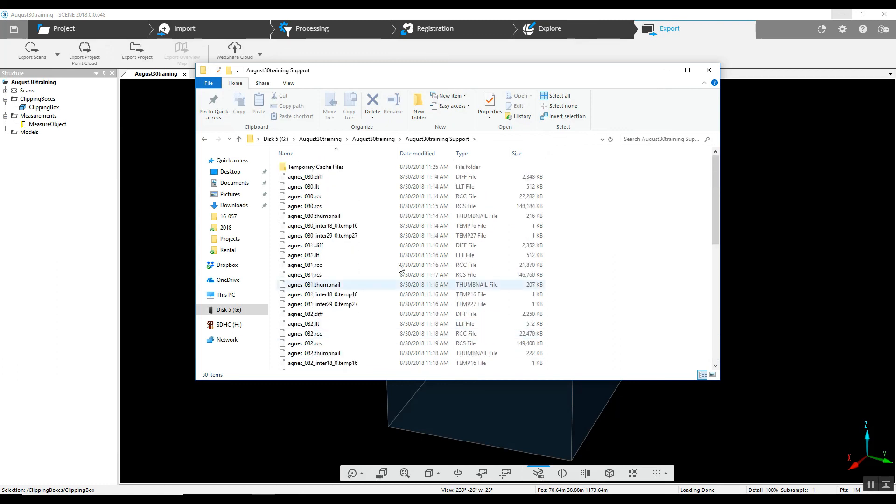
left_click(376, 140)
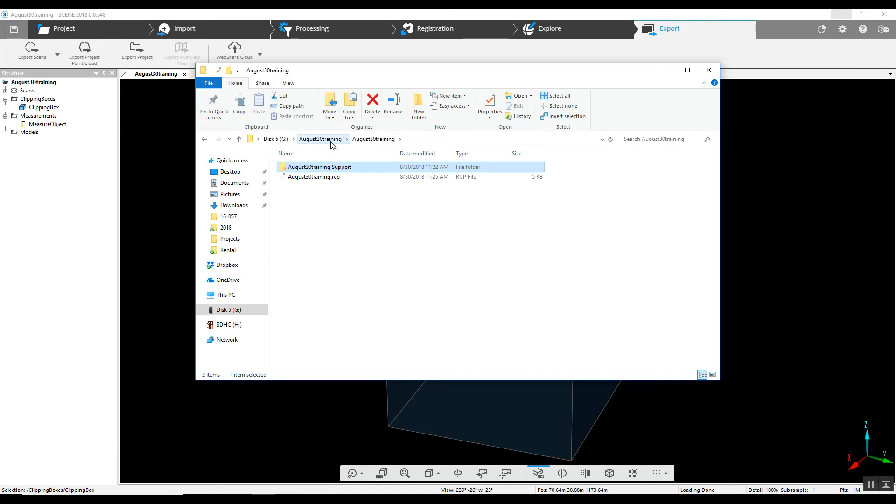